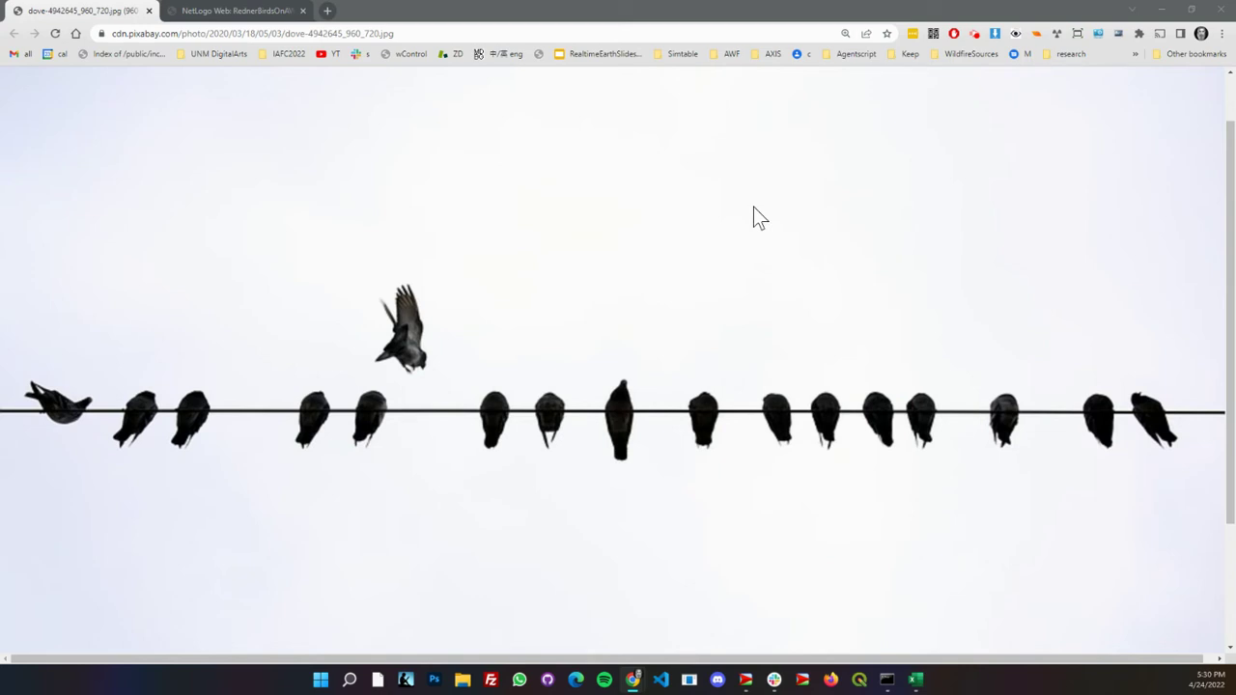
# Switch Chrome to the 'NetLogo Web: RednerBirdsOnAWire' model tab.
pyautogui.click(262, 11)
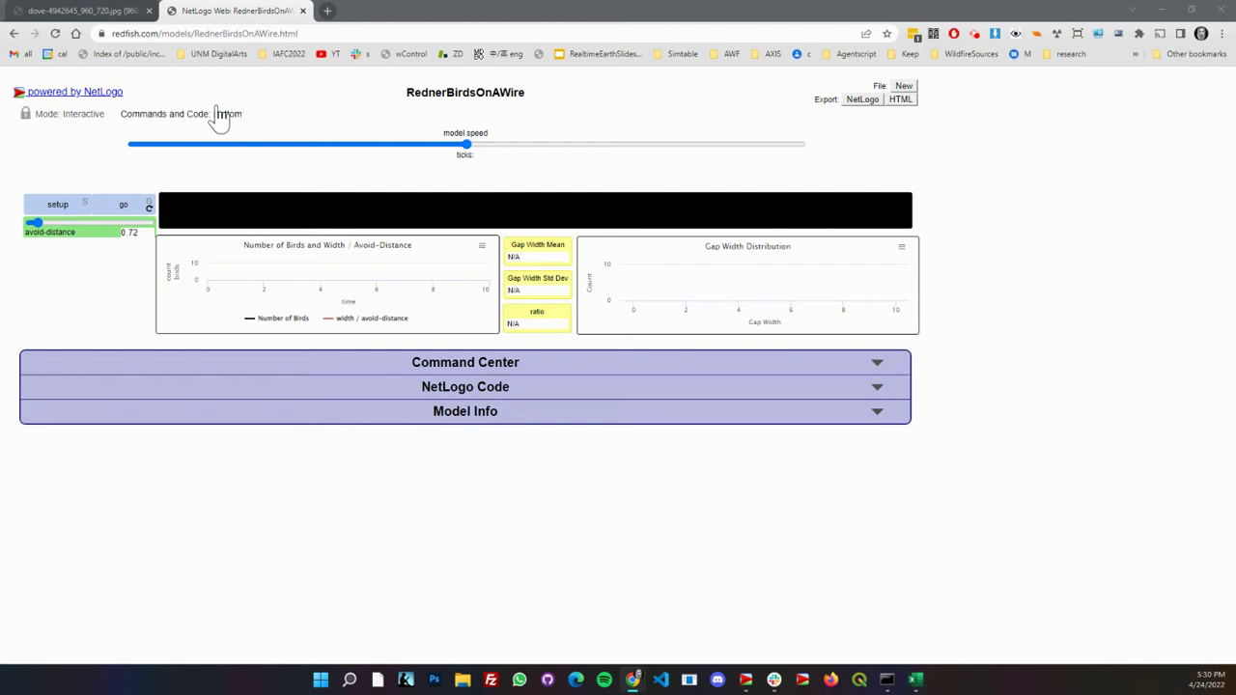
# Return to the birds-on-a-wire photo in Chrome's first tab.
pyautogui.click(96, 11)
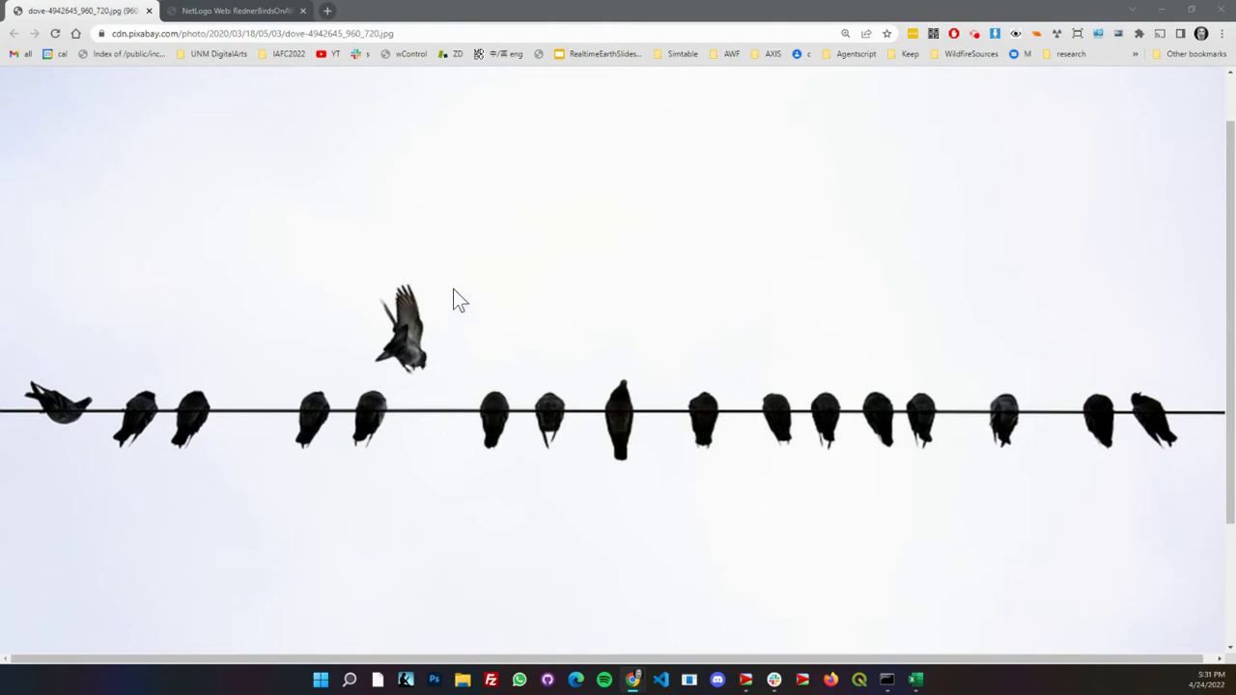
# Bring desktop NetLogo forward and show the model's code from setup through measure-gaps.
pyautogui.hotkey('alt', 'Tab')
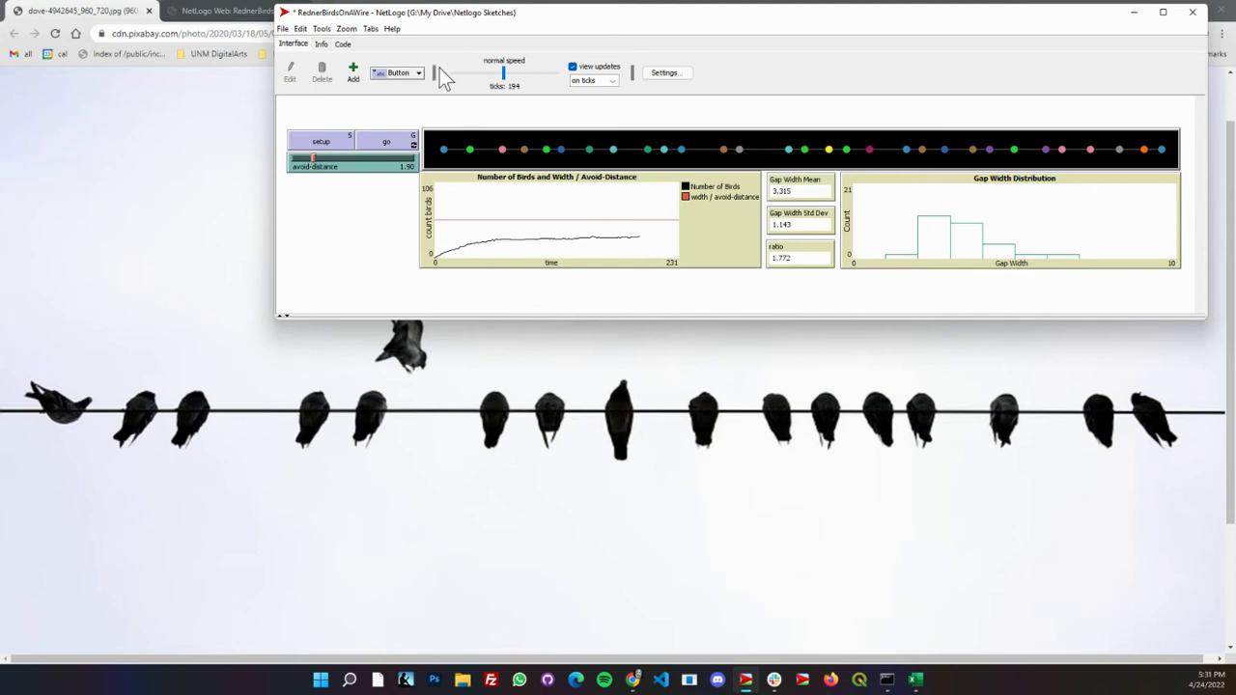
pyautogui.click(342, 44)
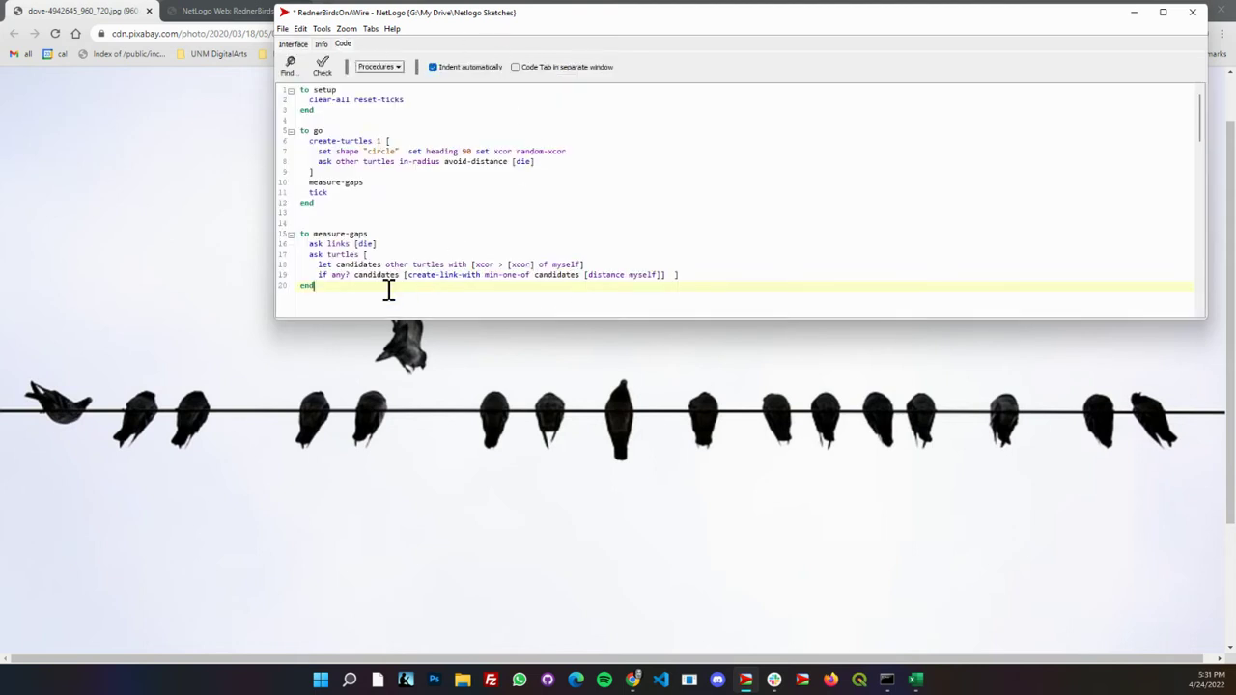
pyautogui.moveTo(389, 278); pyautogui.dragTo(322, 294)
# Point out setup, enlarge the code font with Ctrl+=, and stretch the window to fit all lines.
pyautogui.click(320, 113)
pyautogui.moveTo(319, 113); pyautogui.dragTo(302, 89)
pyautogui.click(323, 124)
pyautogui.hotkey('ctrl', '=')
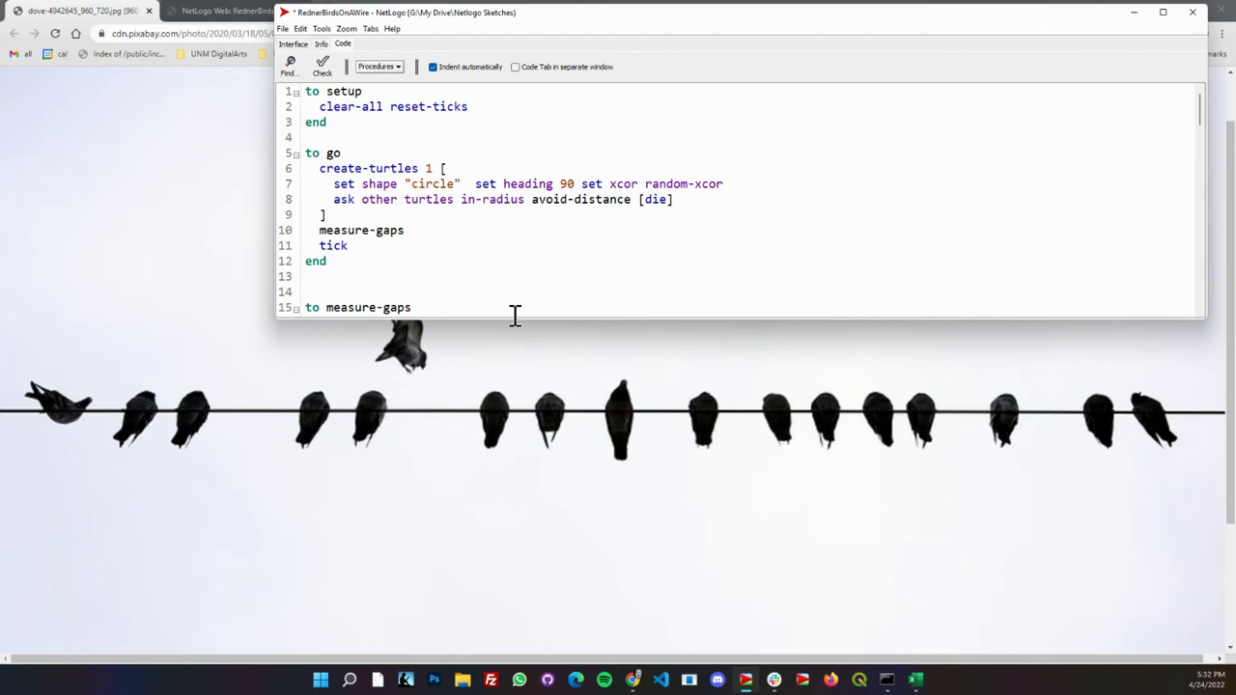
pyautogui.moveTo(514, 323); pyautogui.dragTo(532, 454)
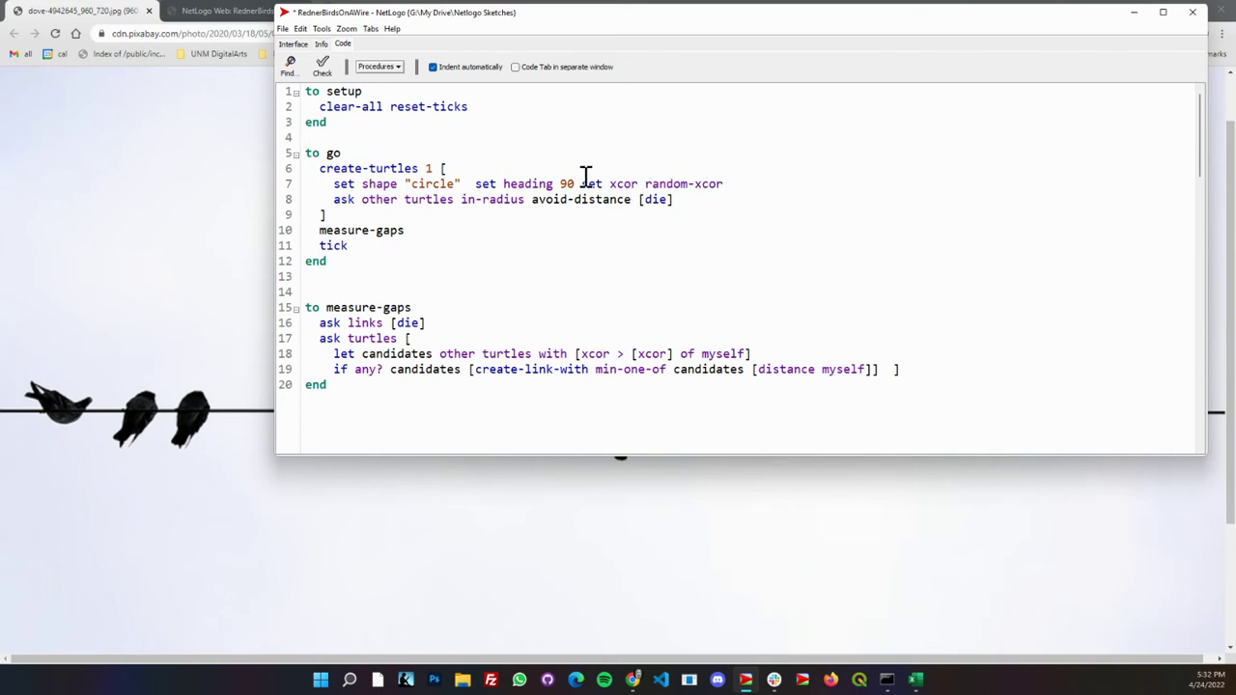
# Delete 'set heading 90' from line 7, restoring the accidentally removed set shape "circle" command.
pyautogui.click(474, 184)
pyautogui.hotkey('shift', 'Home')
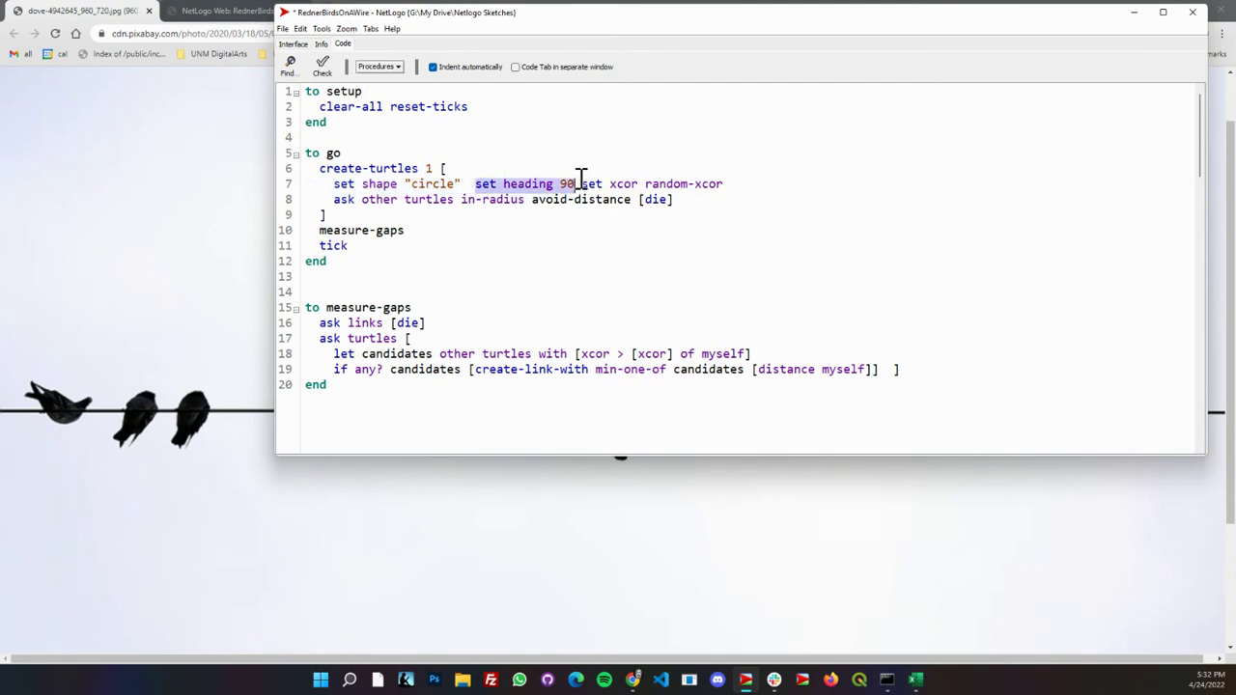
pyautogui.press('BackSpace')
pyautogui.press('BackSpace')
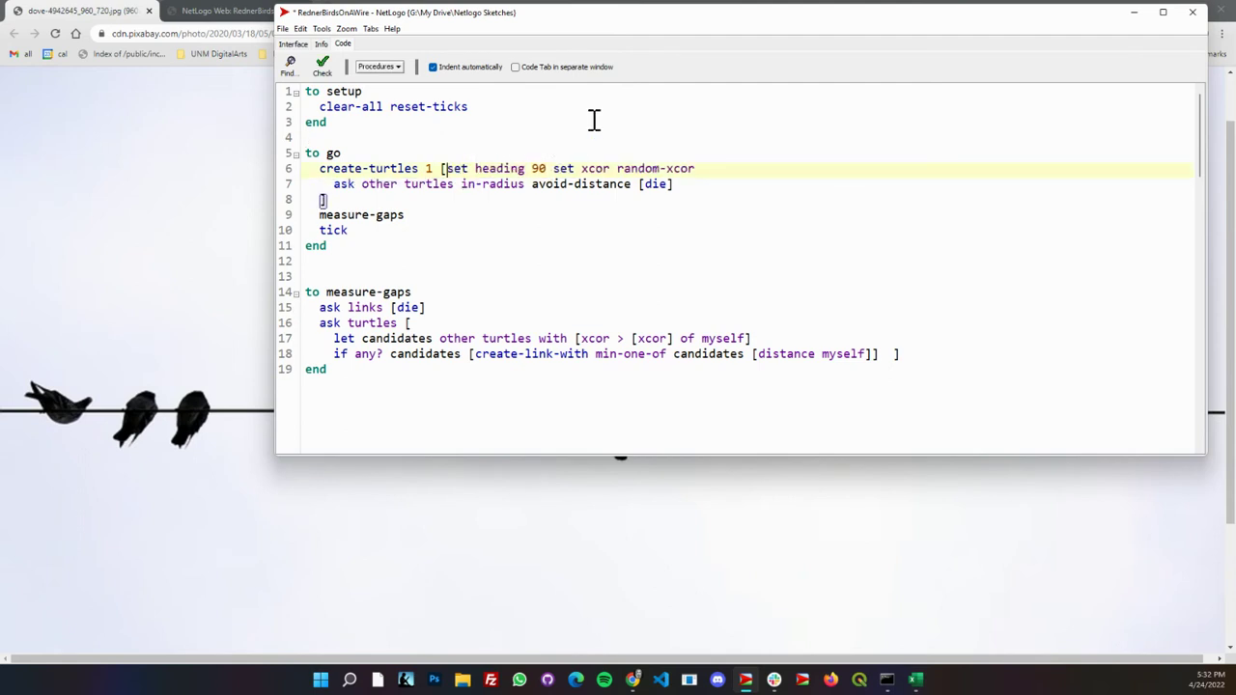
pyautogui.hotkey('ctrl', 'z')
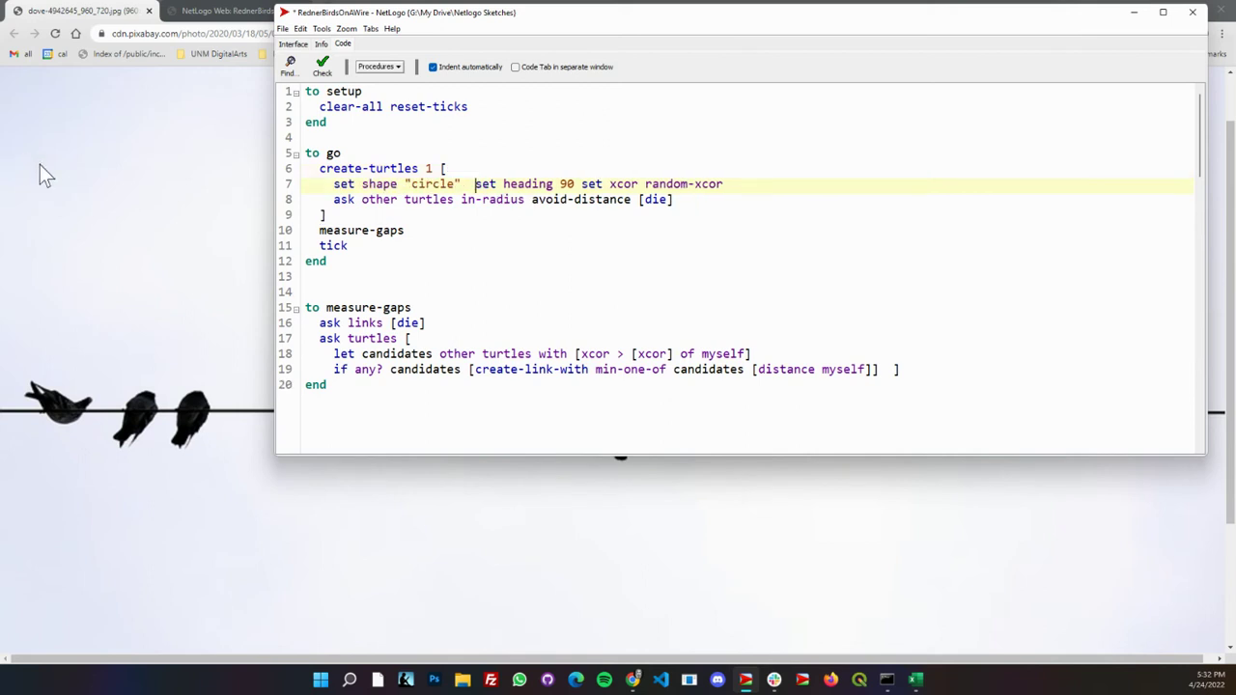
pyautogui.keyDown('shift'); pyautogui.click(588, 184); pyautogui.keyUp('shift')
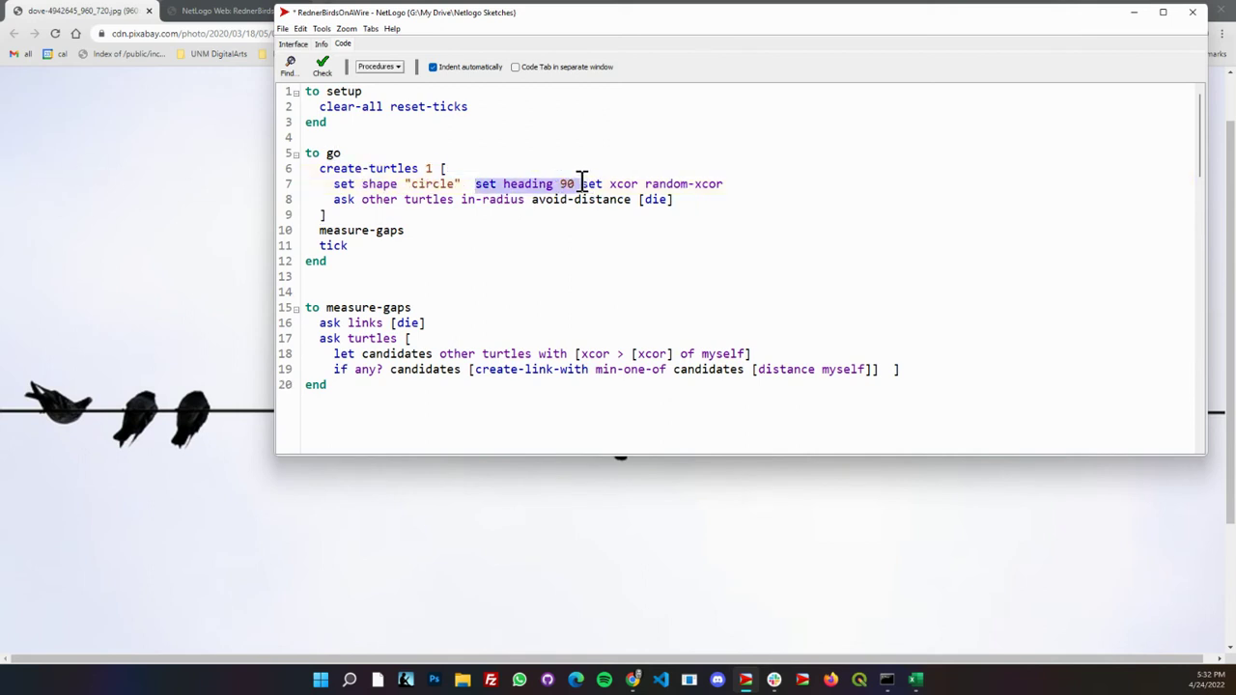
pyautogui.press('BackSpace')
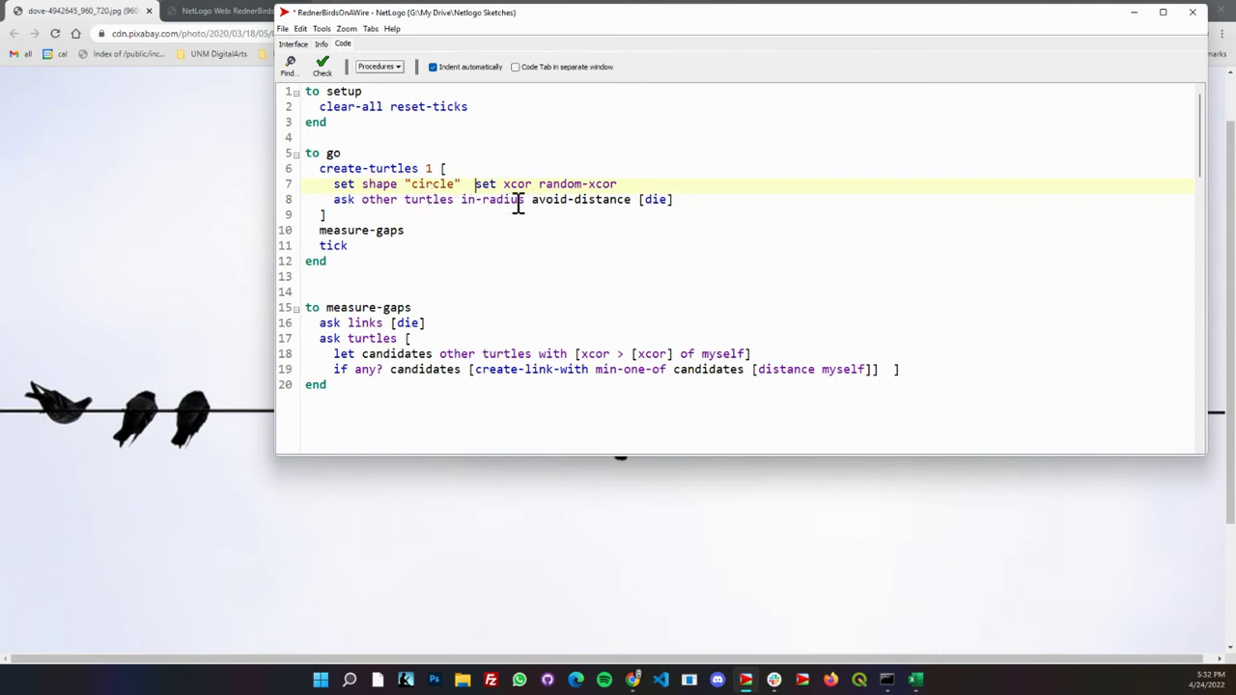
# Back on the Interface tab, inspect the avoid-distance slider's settings and close them unchanged.
pyautogui.click(294, 46)
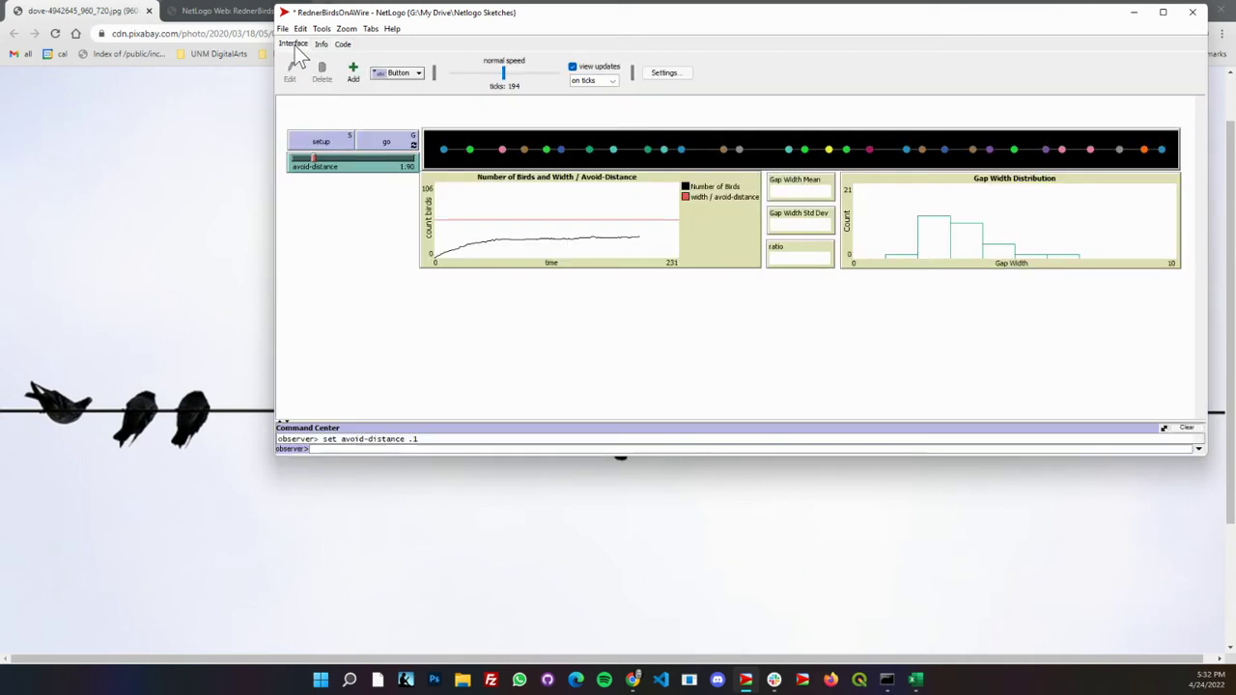
pyautogui.rightClick(337, 168)
pyautogui.click(354, 184)
pyautogui.click(695, 307)
pyautogui.doubleClick(694, 308)
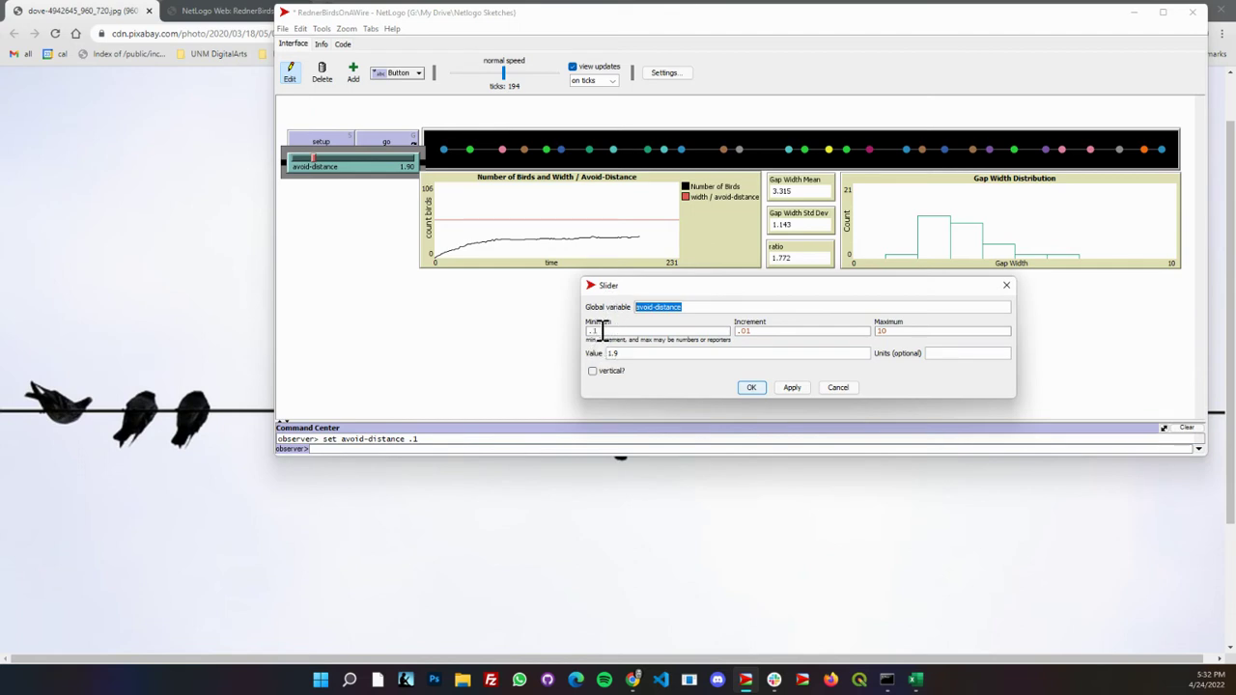
pyautogui.click(751, 388)
# Recheck the slider settings, then open Model Settings showing the 101 x 5 non-wrapping world.
pyautogui.rightClick(384, 170)
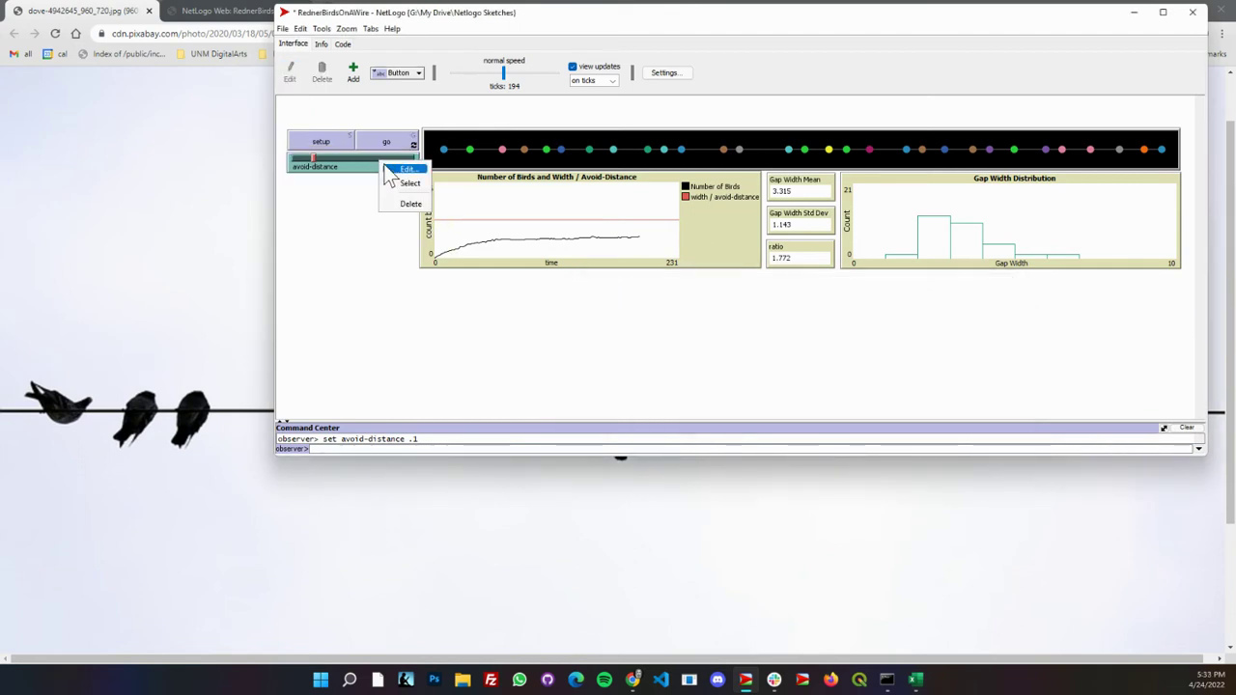
pyautogui.click(407, 169)
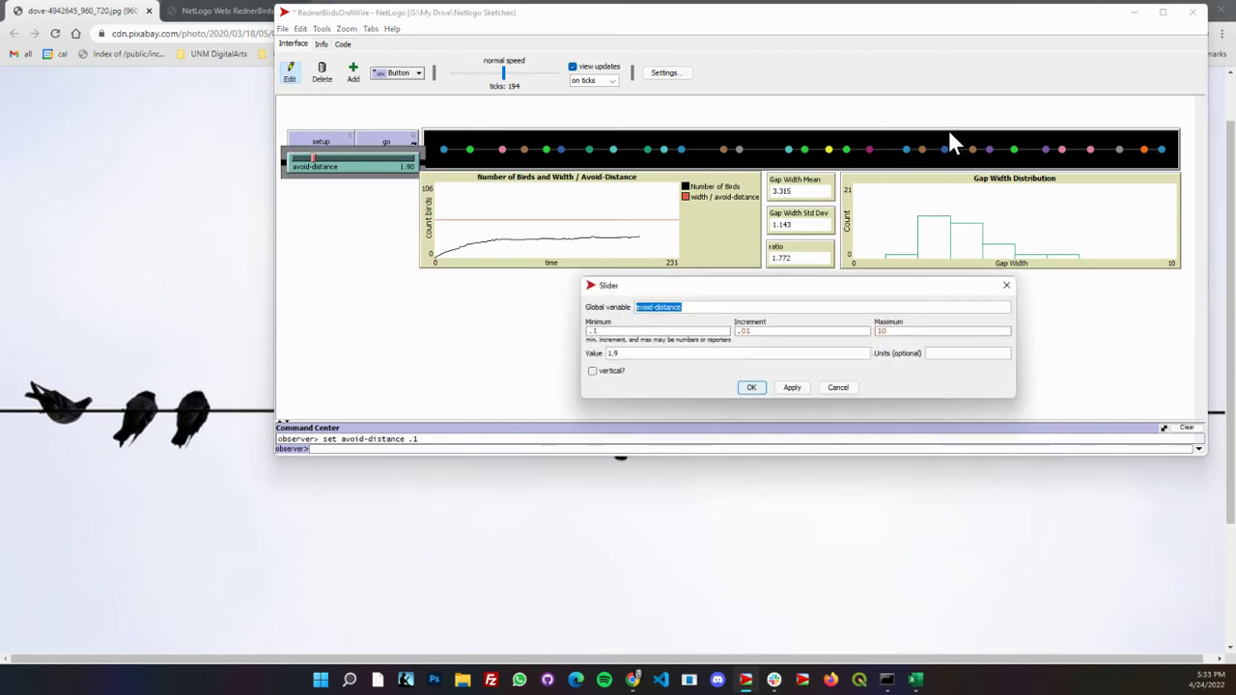
pyautogui.click(1006, 286)
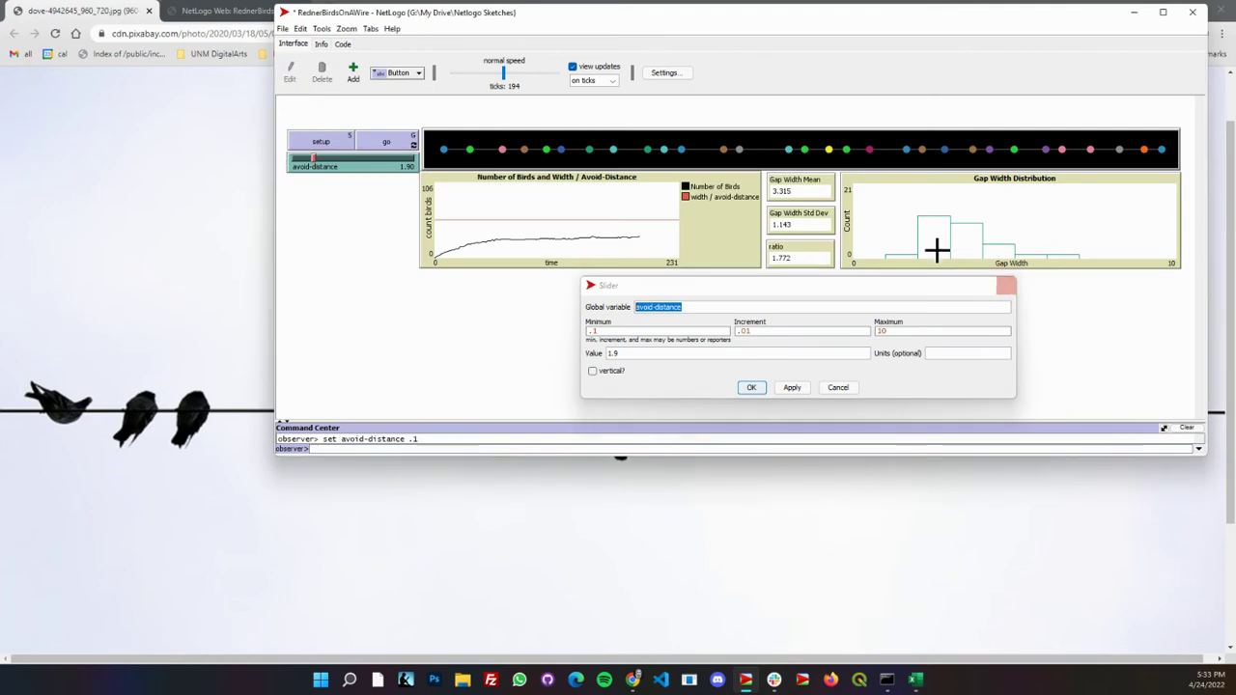
pyautogui.click(664, 75)
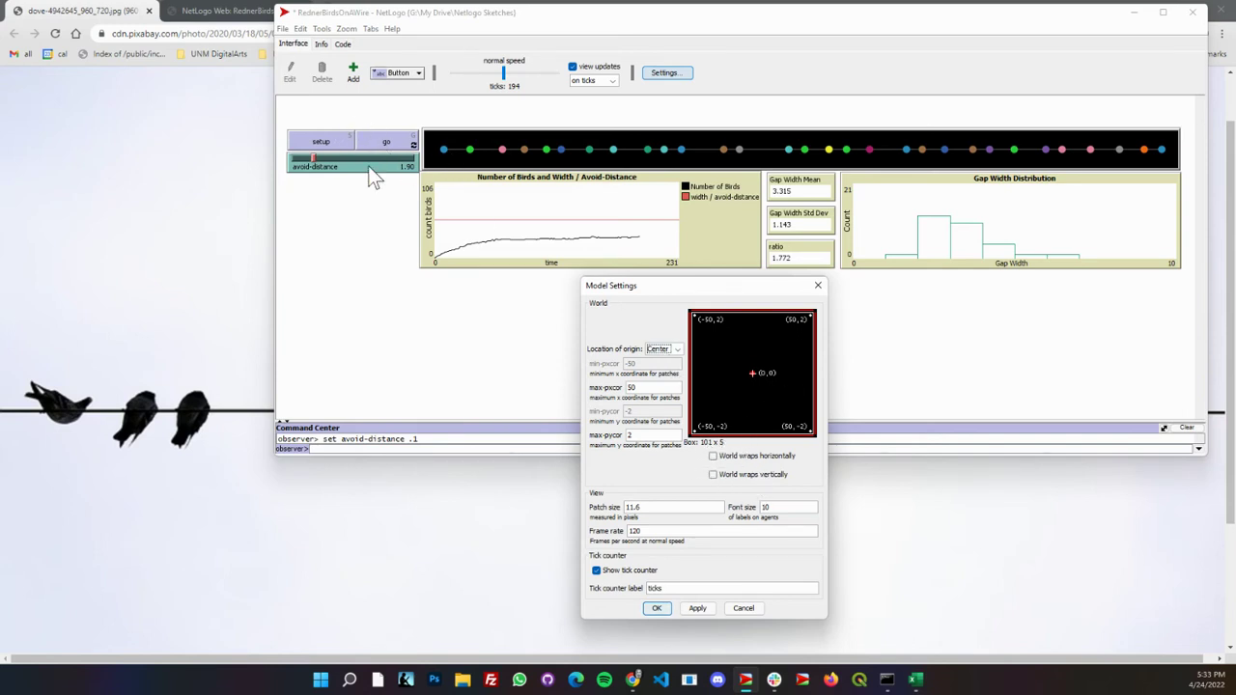
# Cancel Model Settings, then sweep avoid-distance up to about 9.5 and back to about 0.77.
pyautogui.click(311, 155)
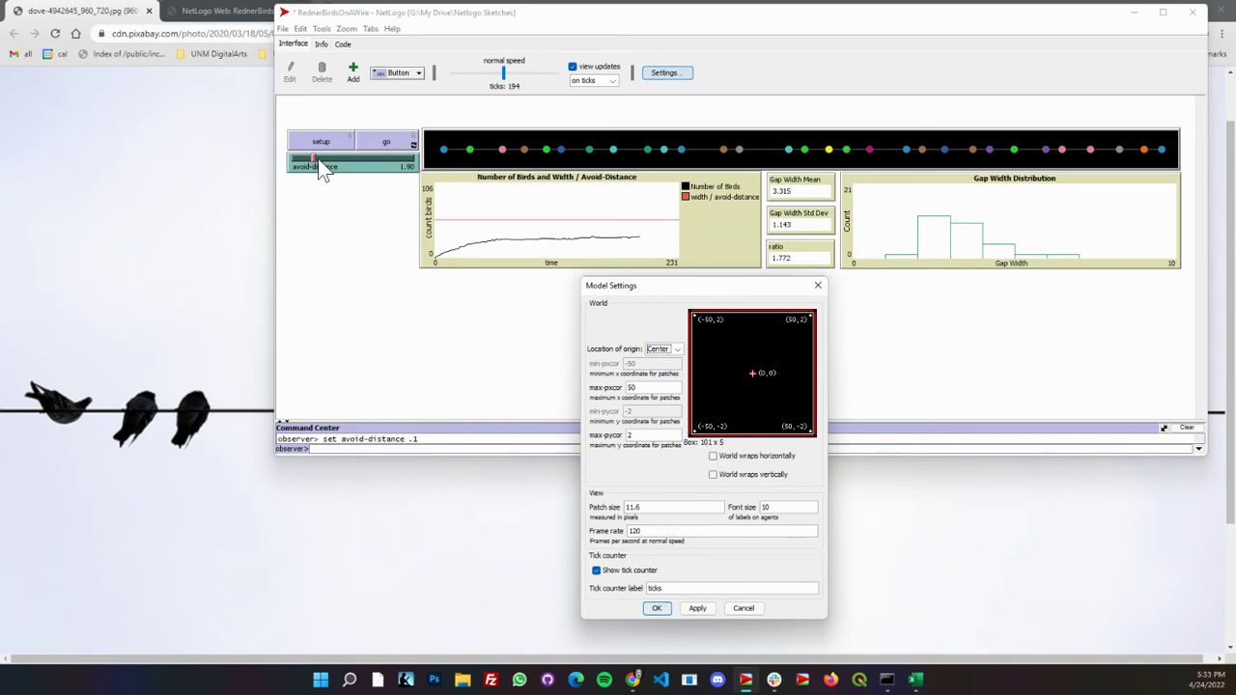
pyautogui.click(744, 609)
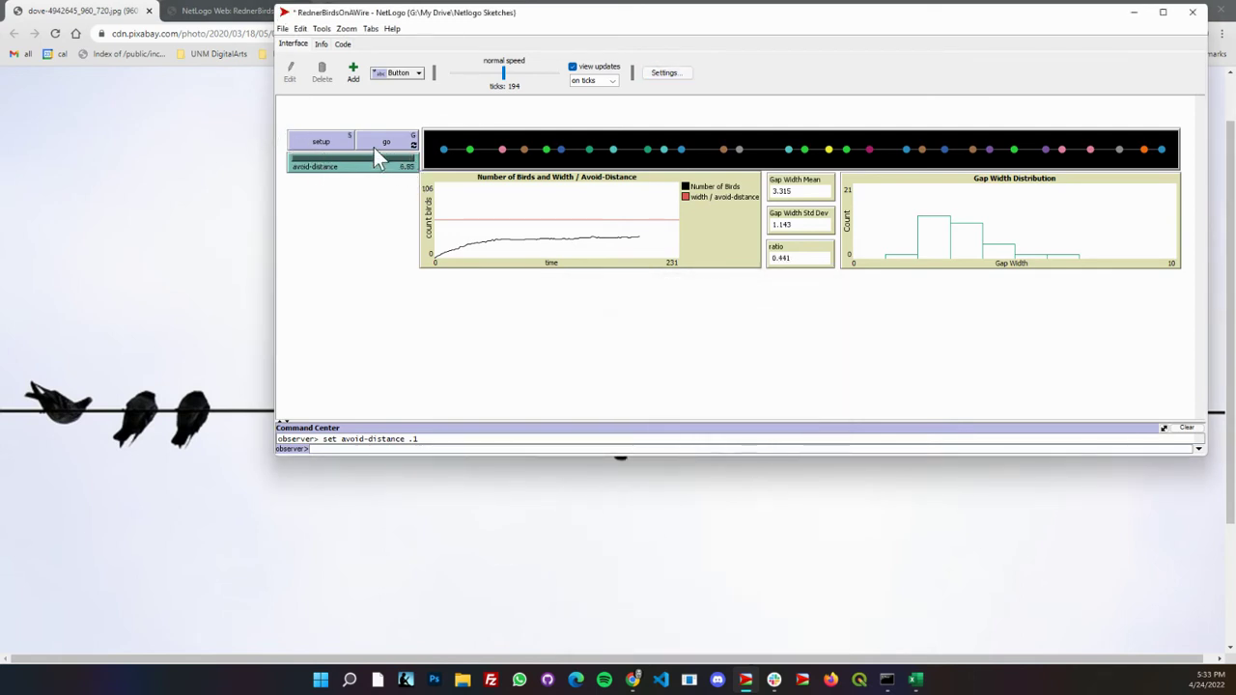
pyautogui.moveTo(389, 155); pyautogui.dragTo(410, 152)
pyautogui.moveTo(410, 158); pyautogui.dragTo(295, 160)
pyautogui.hotkey('ctrl', '3')
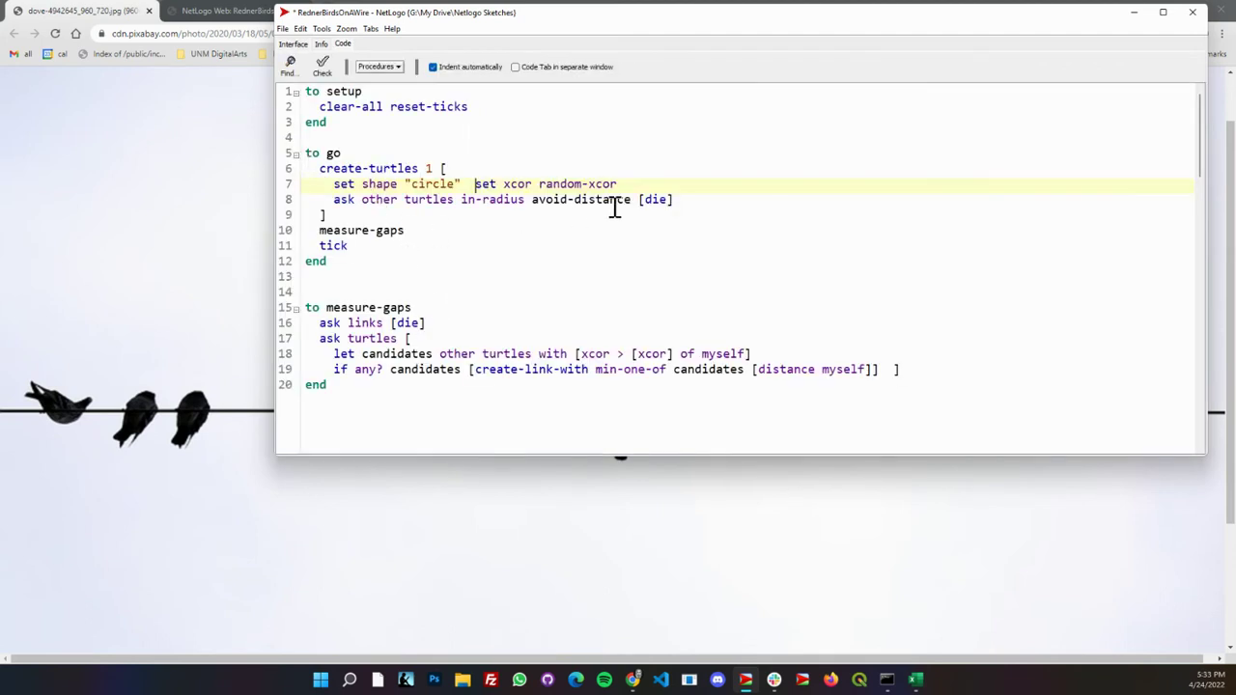
pyautogui.moveTo(690, 201); pyautogui.dragTo(356, 207)
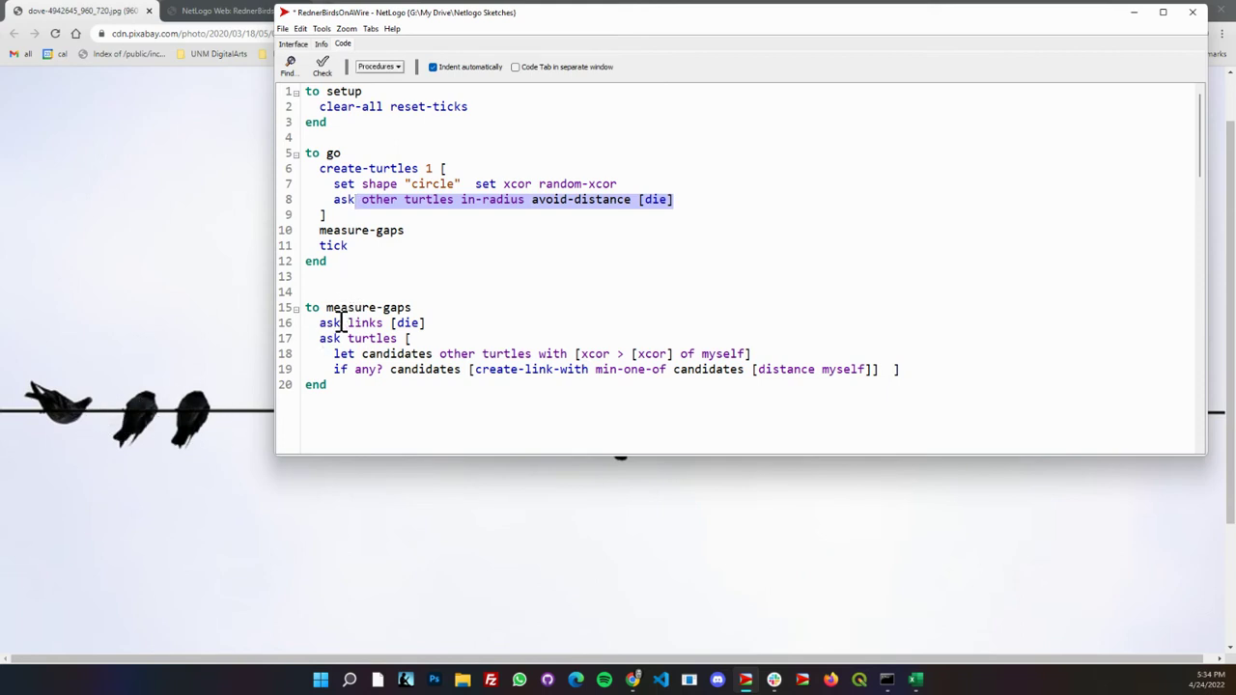
pyautogui.moveTo(320, 323); pyautogui.dragTo(426, 322)
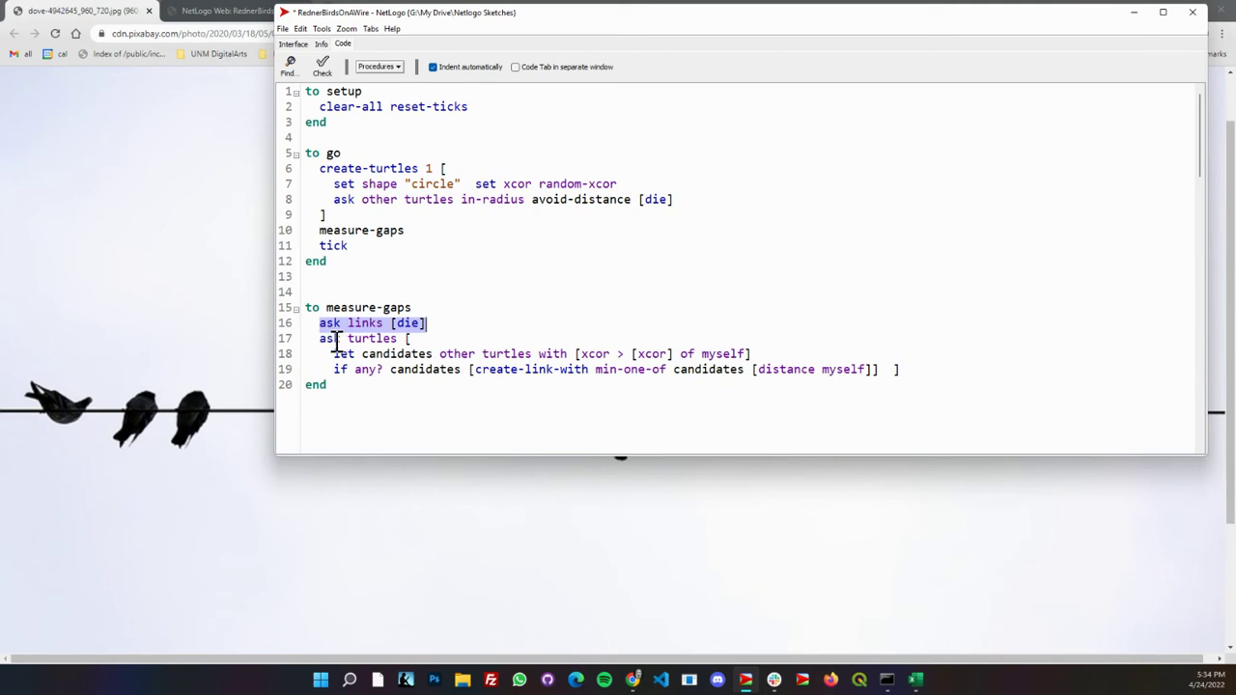
pyautogui.moveTo(320, 338); pyautogui.dragTo(480, 370)
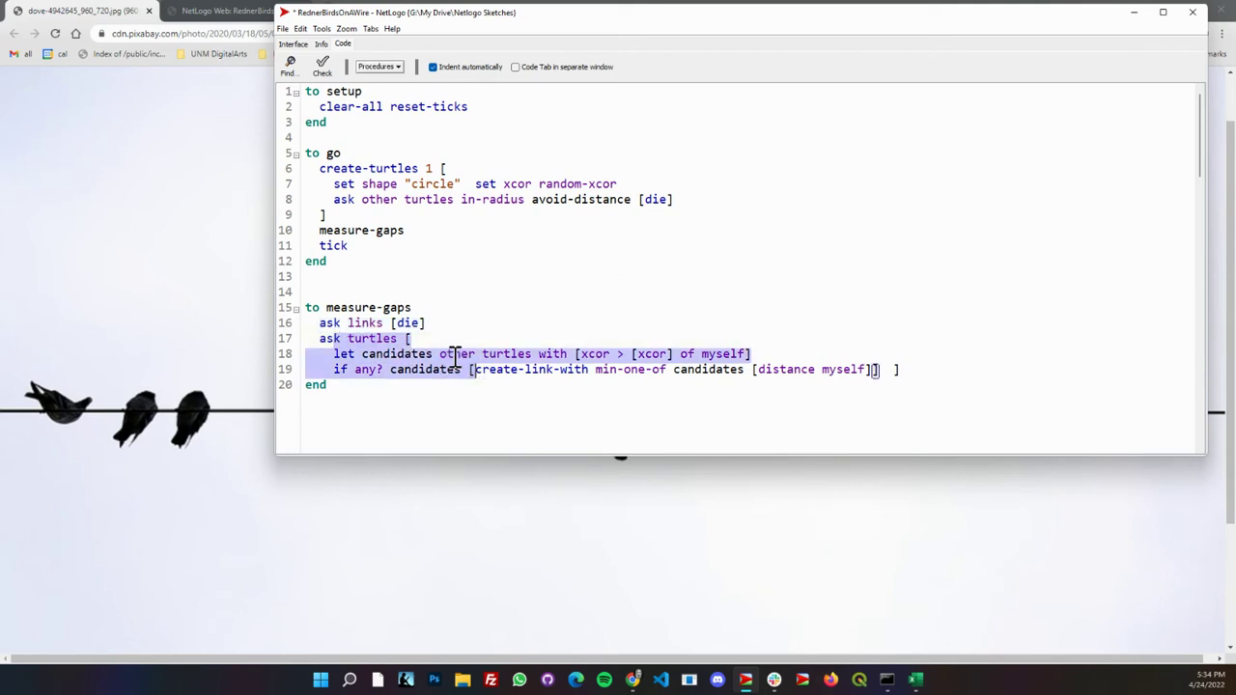
pyautogui.click(454, 355)
pyautogui.moveTo(384, 355); pyautogui.dragTo(431, 356)
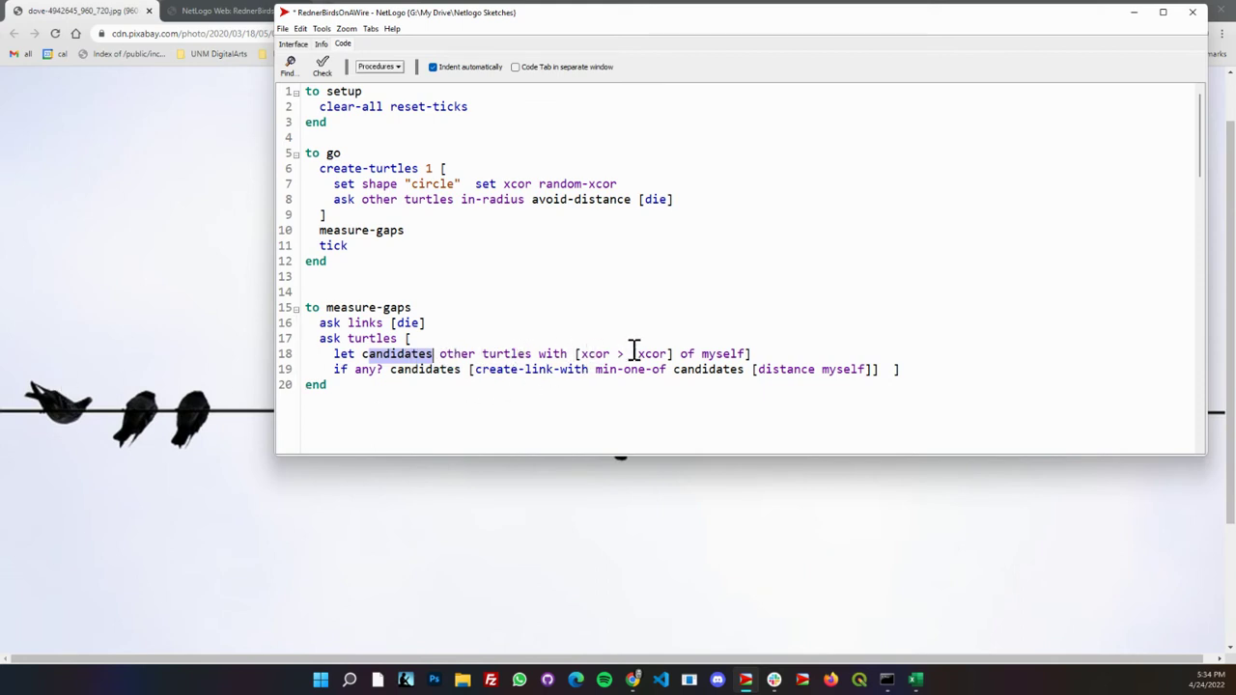
pyautogui.moveTo(634, 354); pyautogui.dragTo(749, 351)
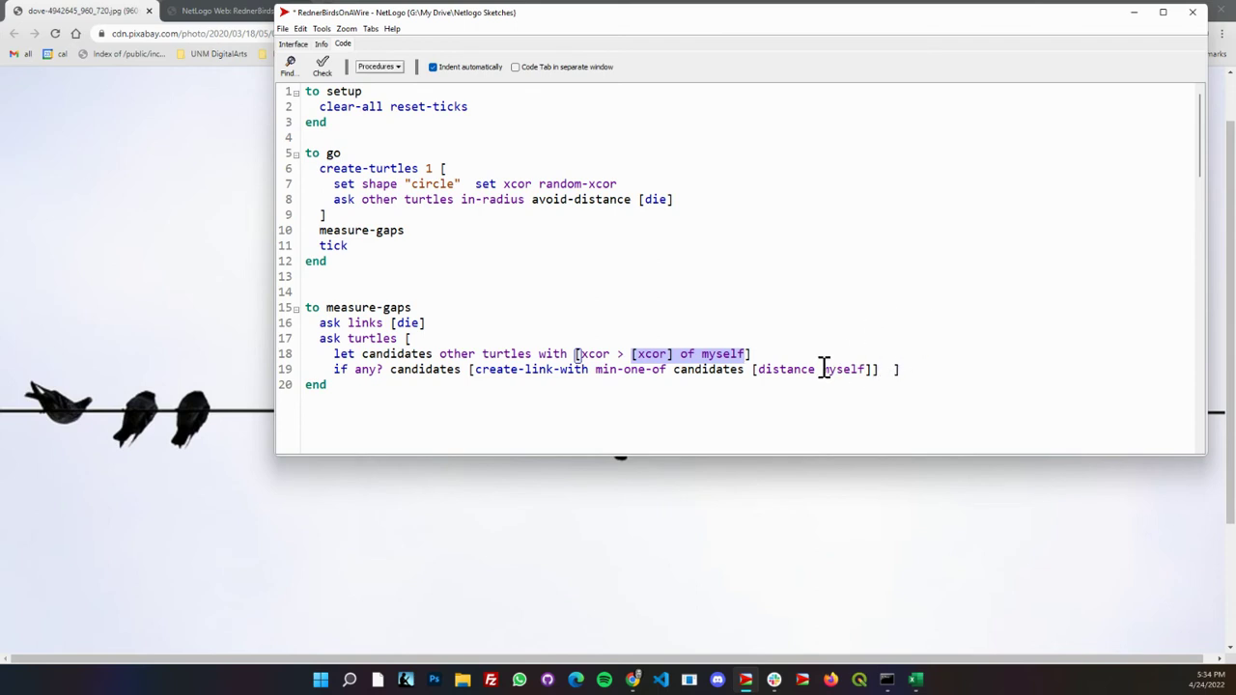
pyautogui.moveTo(307, 307); pyautogui.dragTo(407, 388)
pyautogui.click(446, 354)
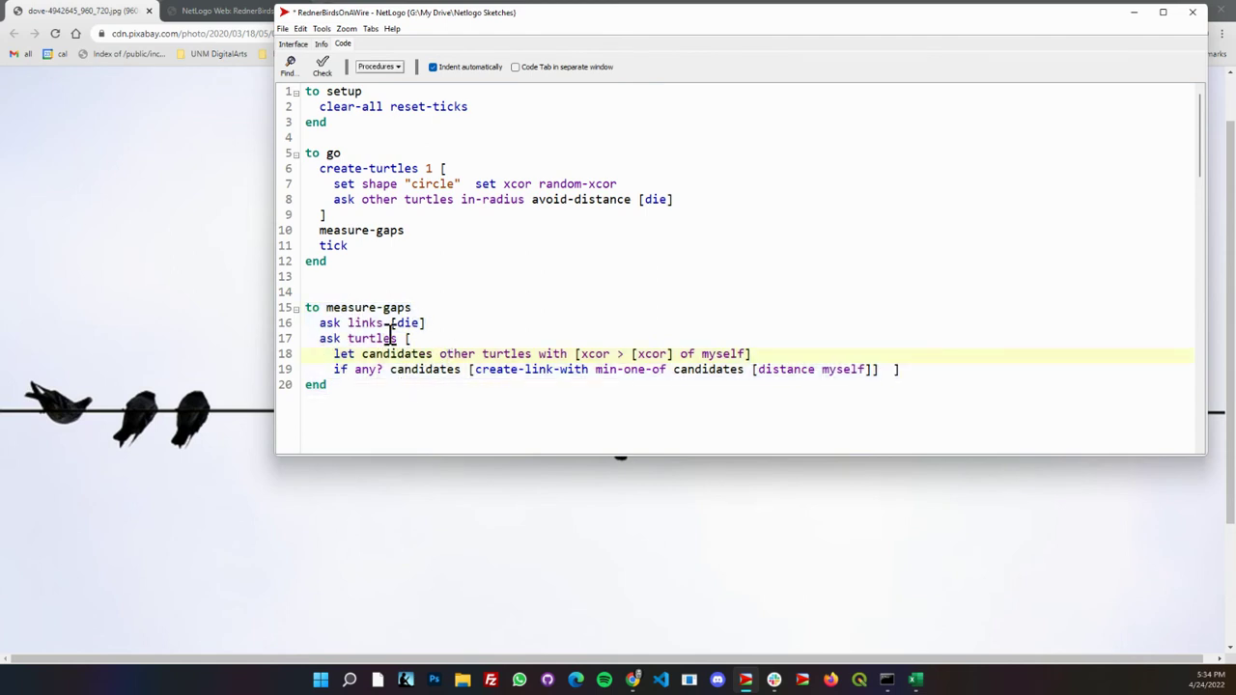
# Set up and run the birds continuously, lowering avoid-distance to 0.50 mid-run.
pyautogui.click(294, 44)
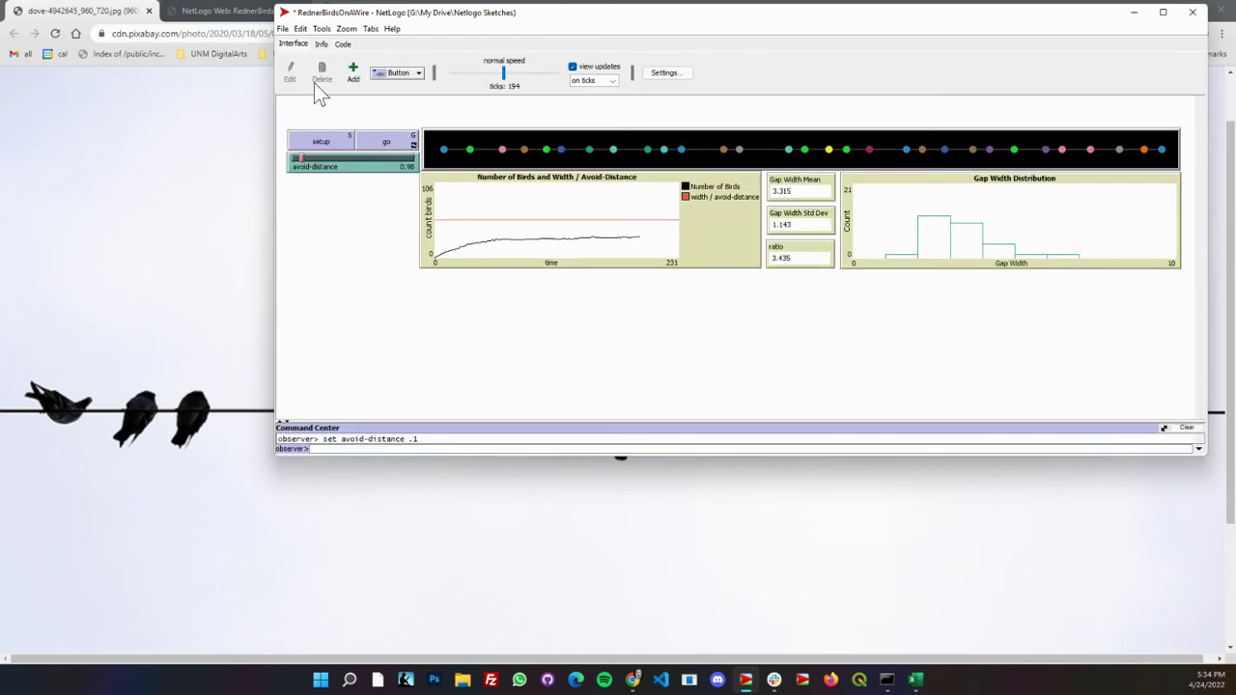
pyautogui.click(314, 142)
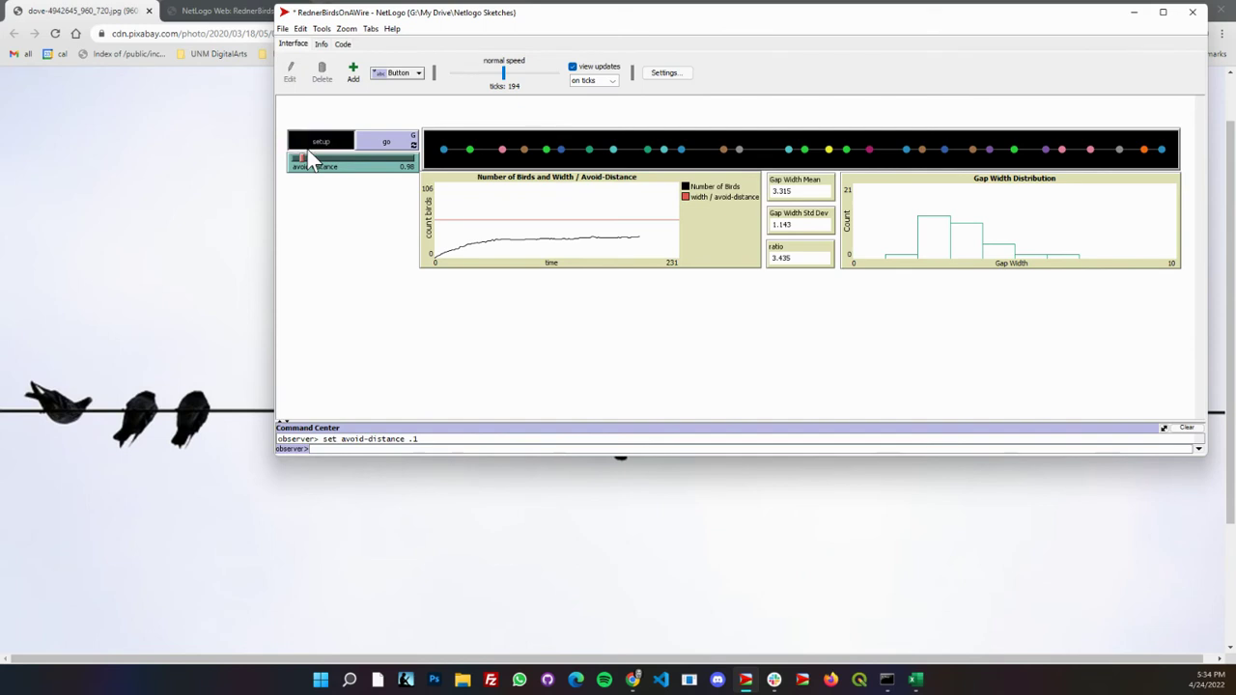
pyautogui.click(386, 142)
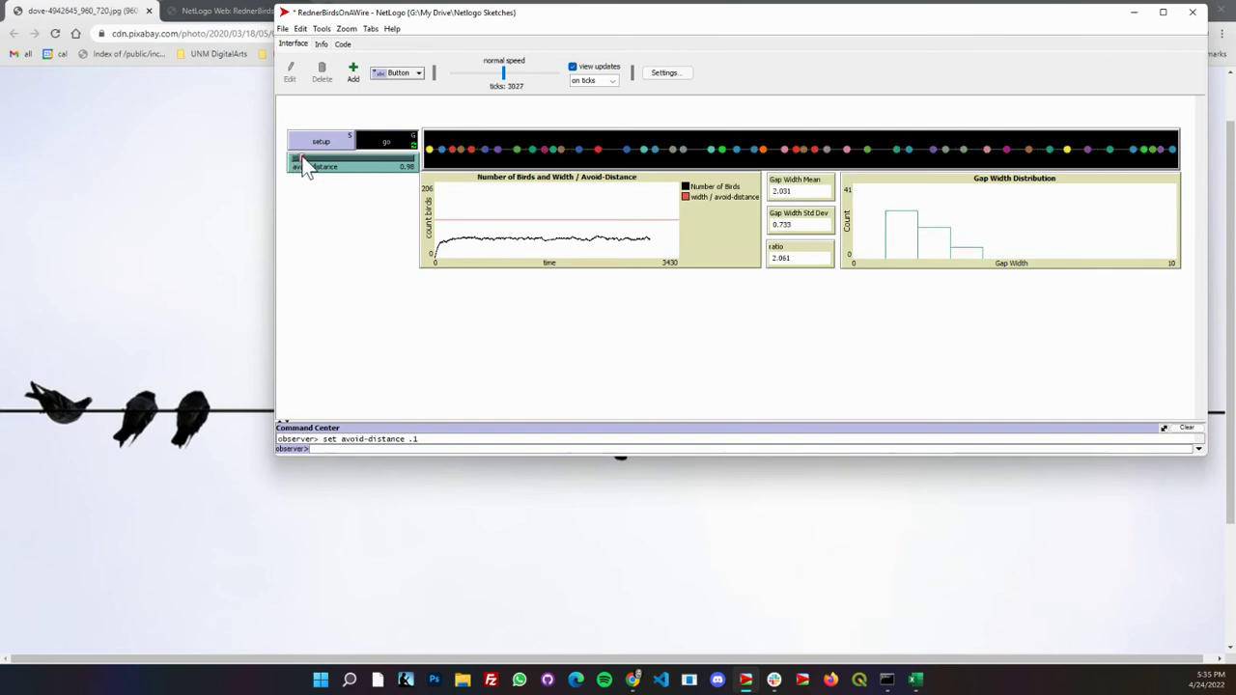
pyautogui.moveTo(306, 161); pyautogui.dragTo(305, 153)
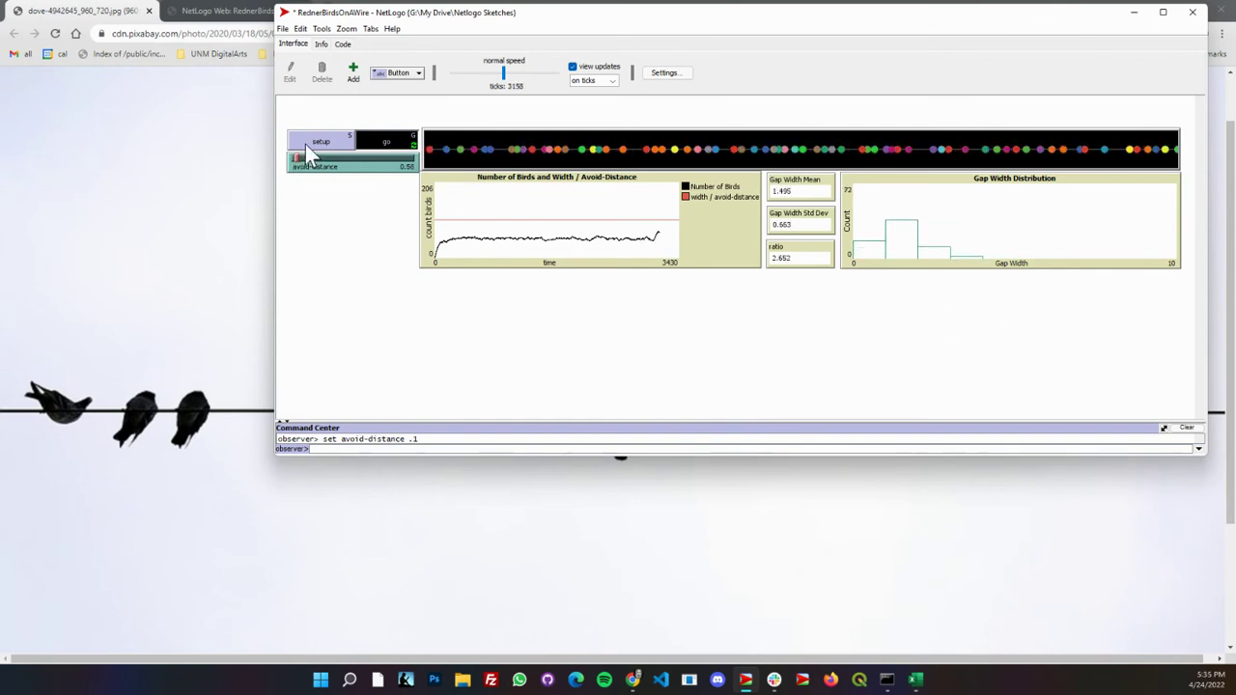
# Rerun the birds with avoid-distance at about 8.35, then stop the simulation at 1027 ticks.
pyautogui.click(305, 145)
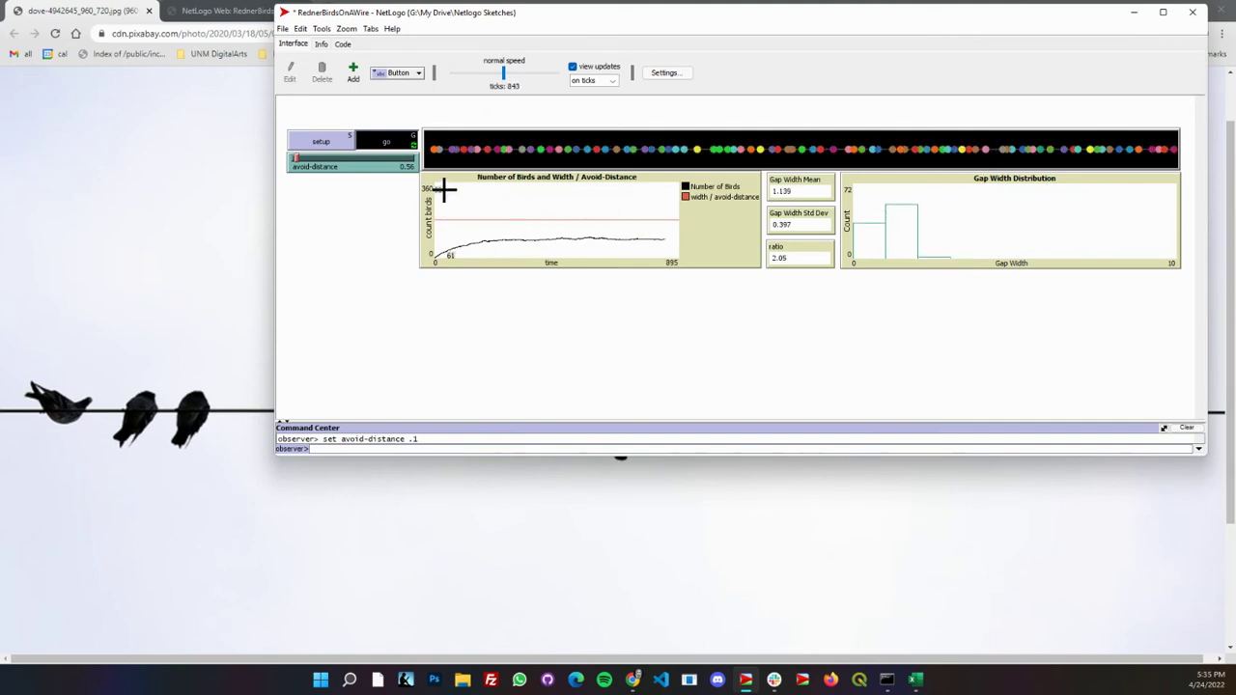
pyautogui.moveTo(299, 166); pyautogui.dragTo(400, 165)
pyautogui.click(338, 146)
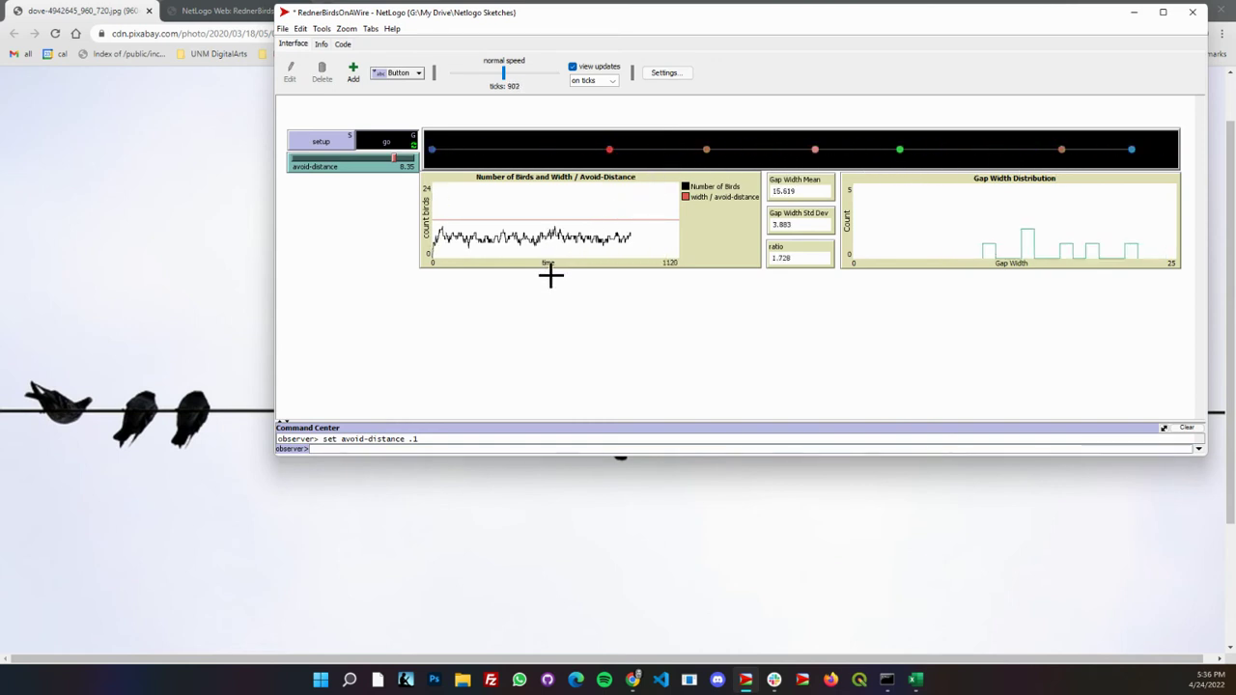
pyautogui.click(396, 145)
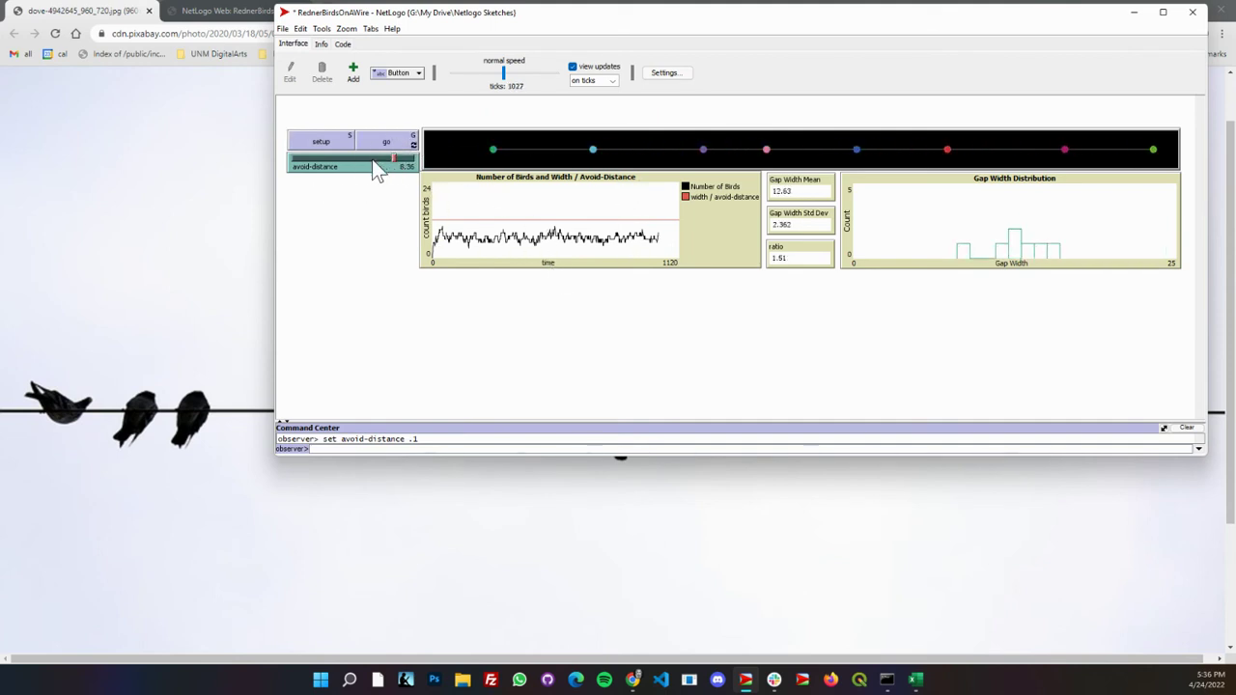
pyautogui.click(322, 29)
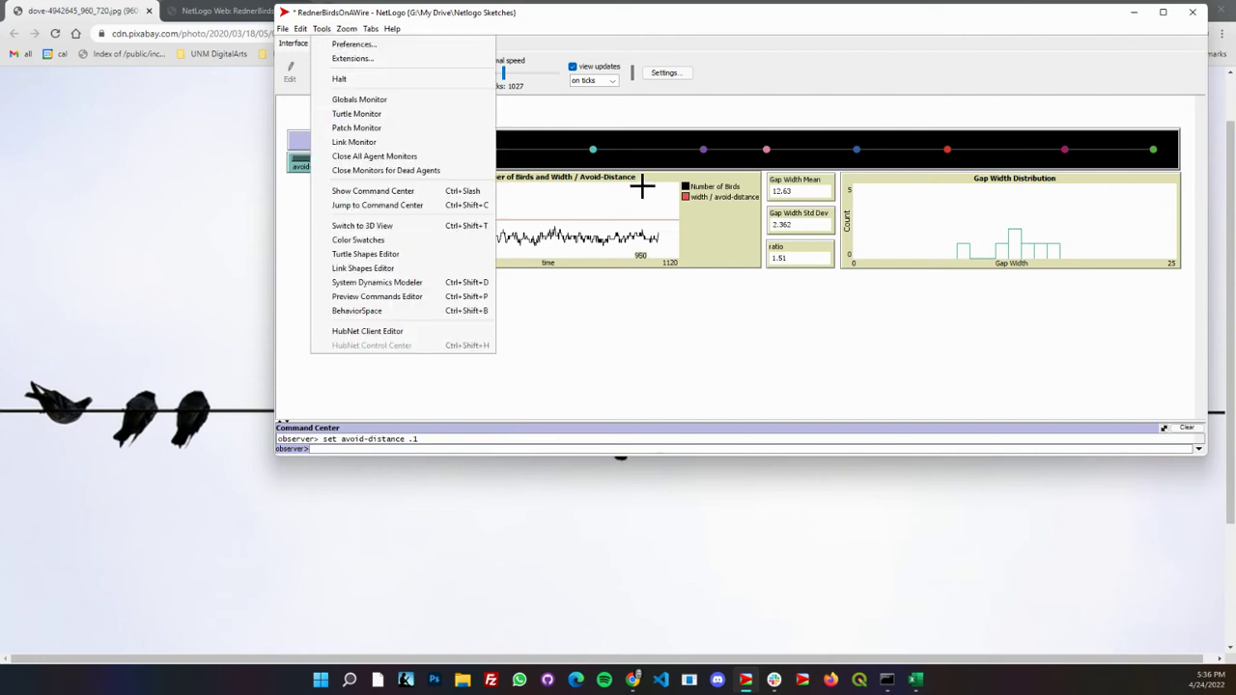
# In BehaviorSpace, review the experiment's avoid-distance sweep and two gap-width reporters, keeping them unchanged.
pyautogui.click(371, 313)
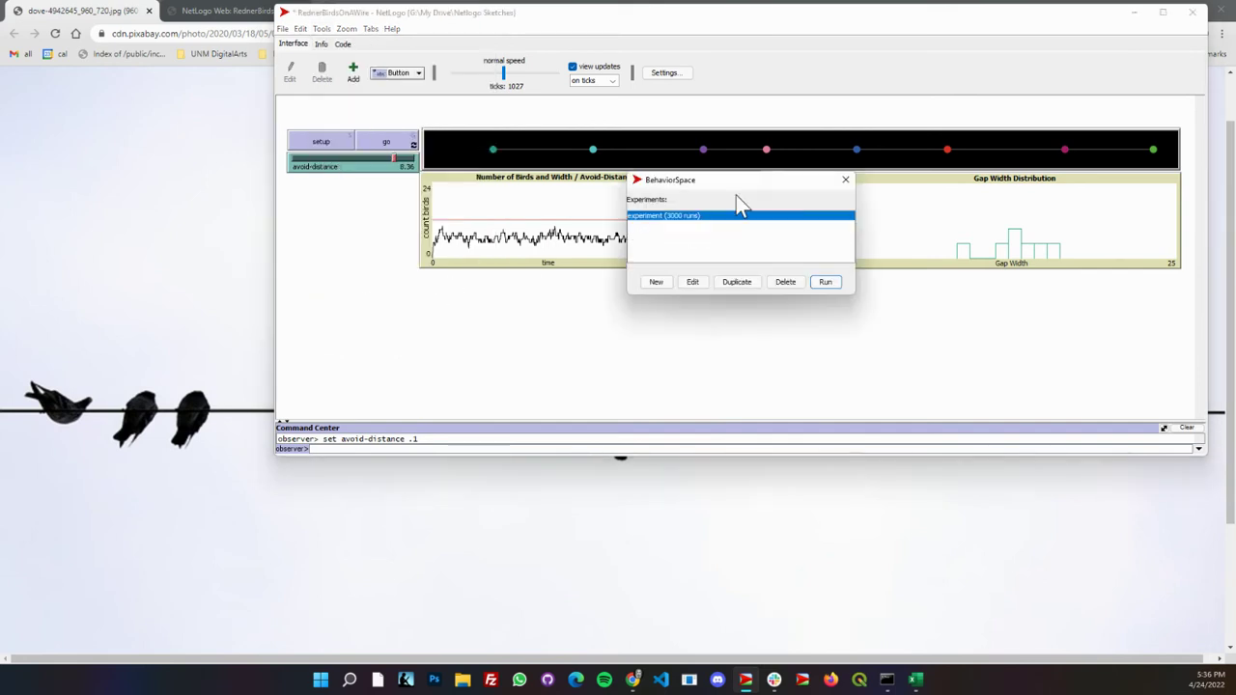
pyautogui.click(700, 283)
pyautogui.moveTo(735, 289); pyautogui.dragTo(695, 58)
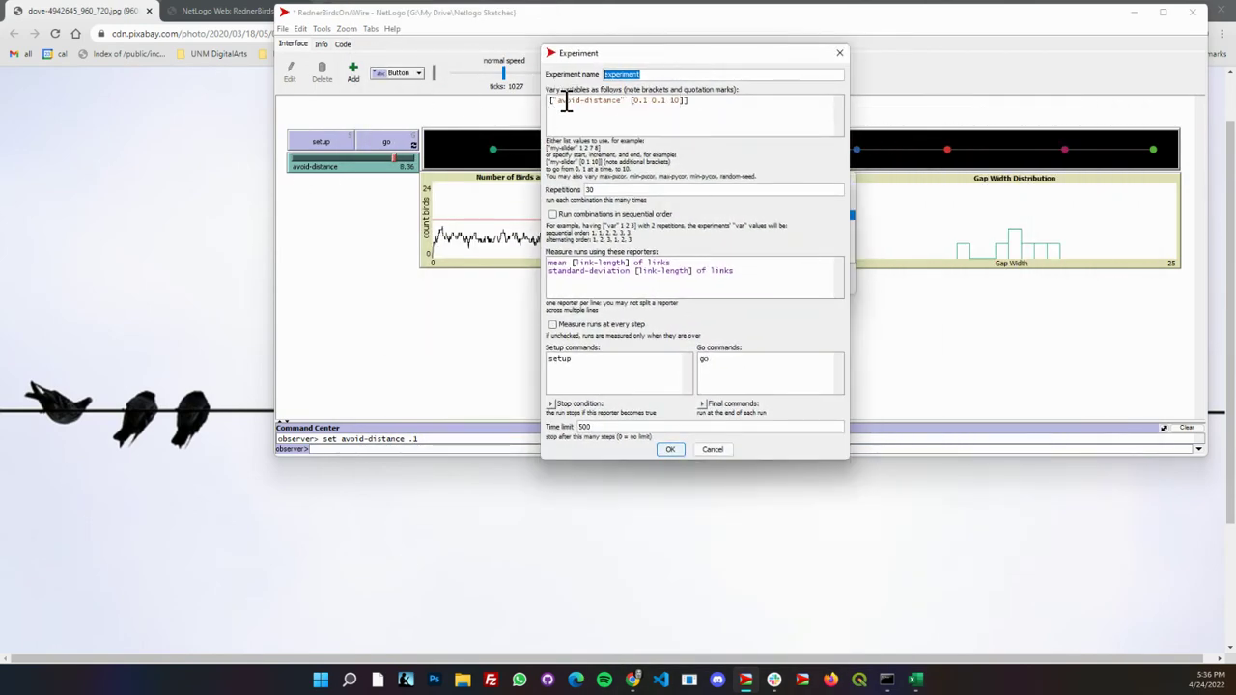
pyautogui.moveTo(567, 102); pyautogui.dragTo(600, 106)
pyautogui.moveTo(745, 275); pyautogui.dragTo(575, 241)
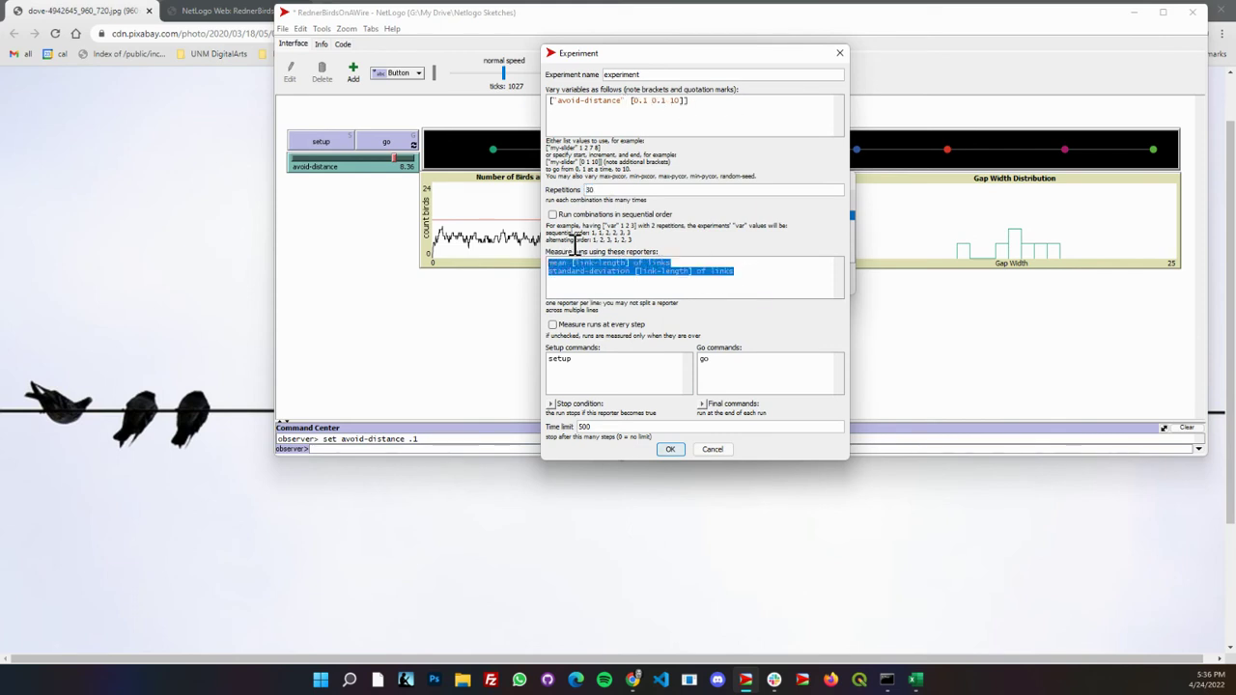
pyautogui.click(673, 265)
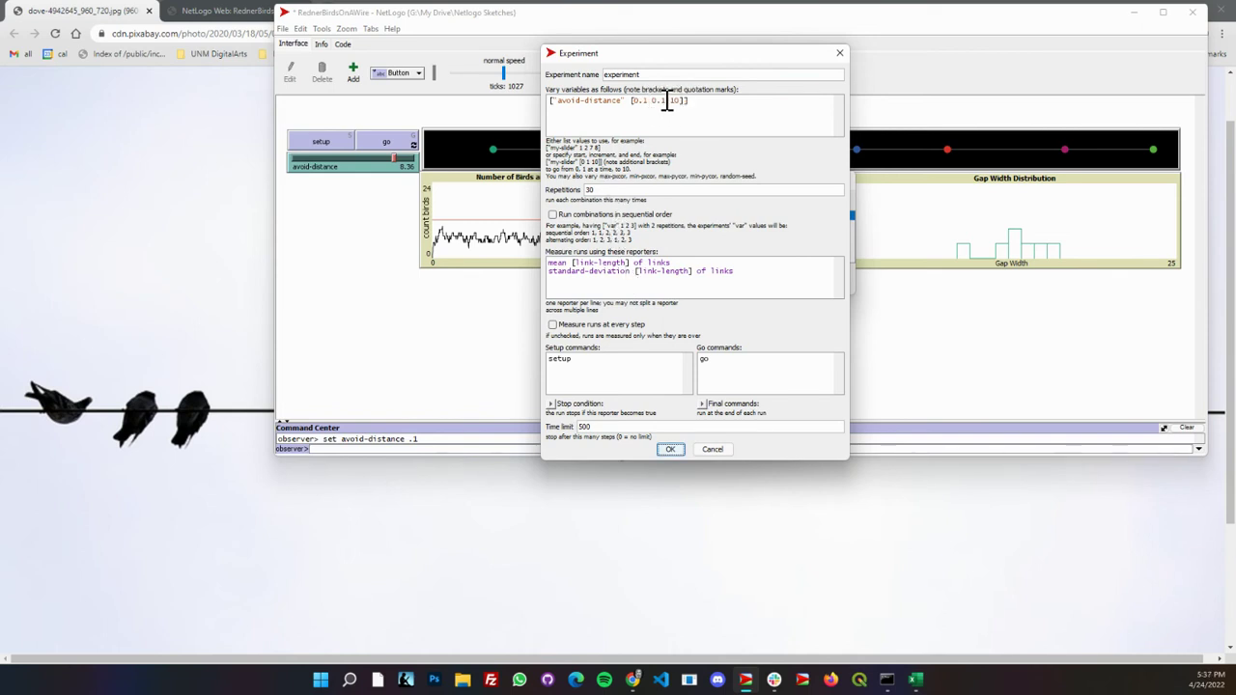
pyautogui.click(670, 449)
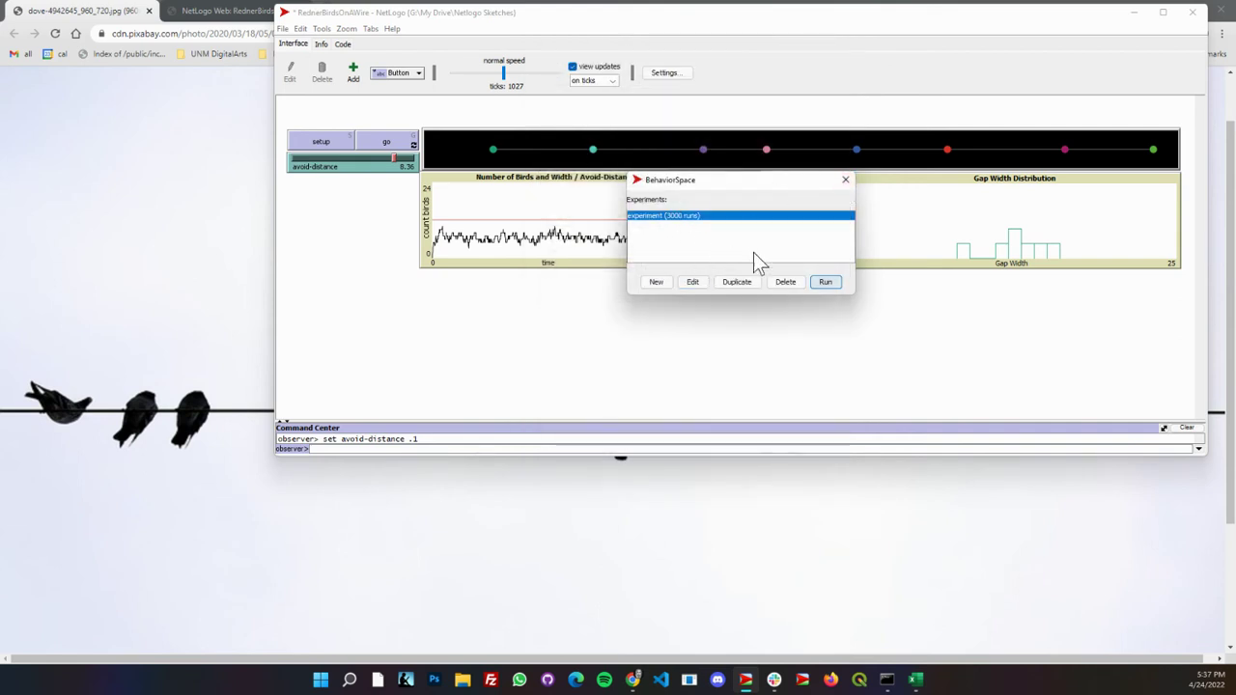
# Run the experiment with 8 simultaneous runs and table output, saving the file with suffix '_20200424_2'.
pyautogui.click(829, 286)
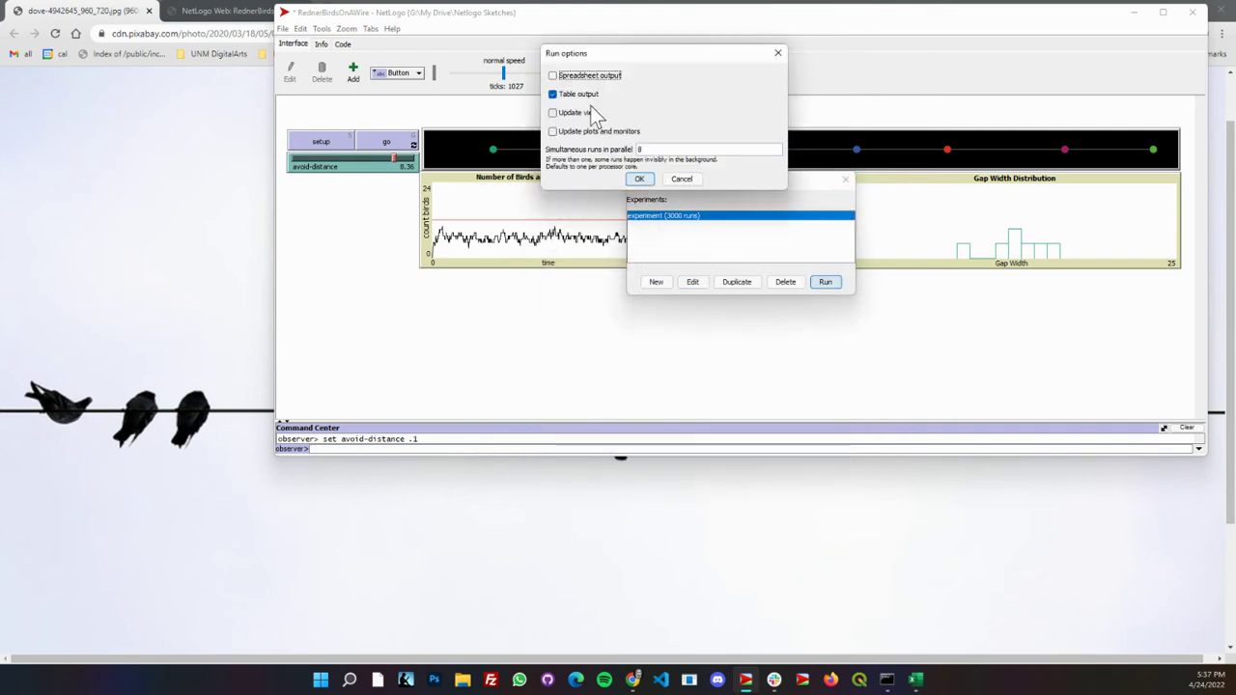
pyautogui.click(670, 149)
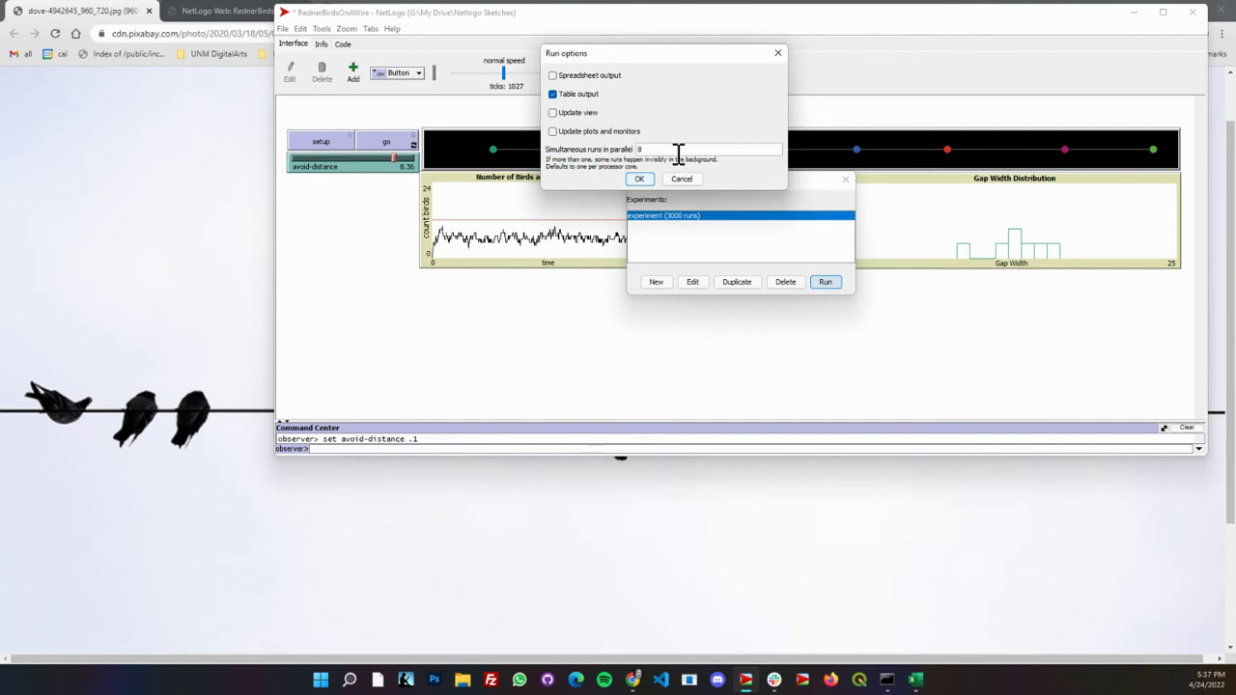
pyautogui.click(639, 178)
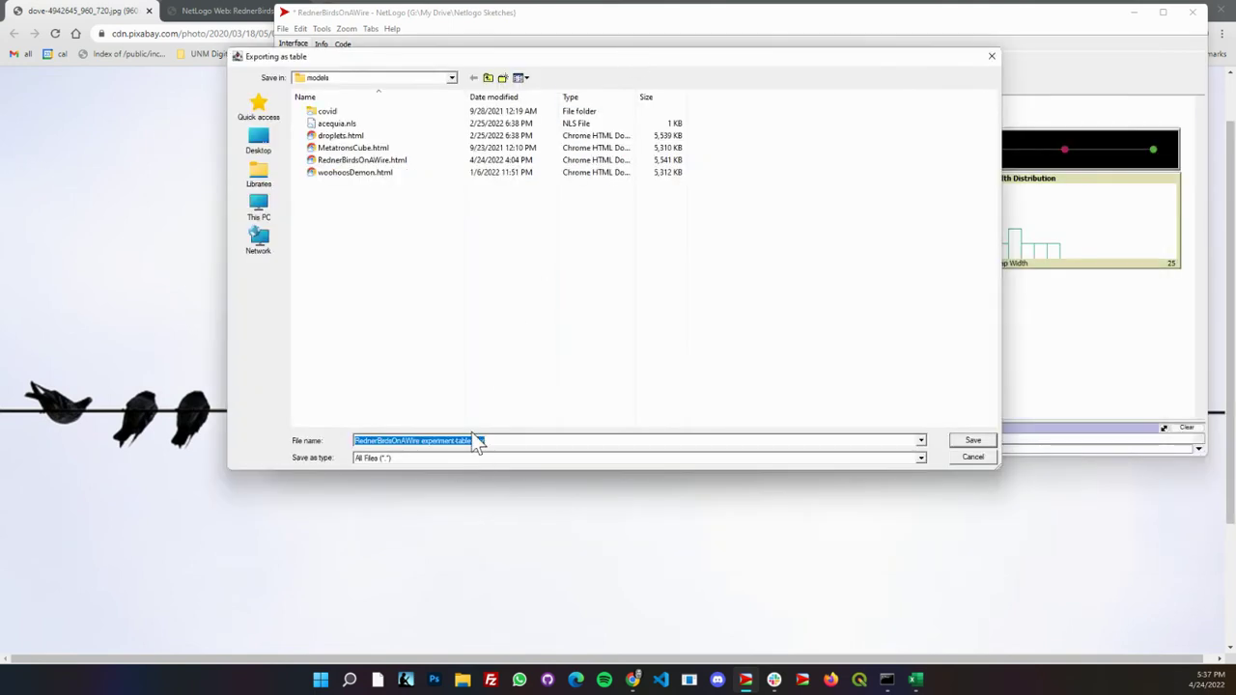
pyautogui.click(473, 441)
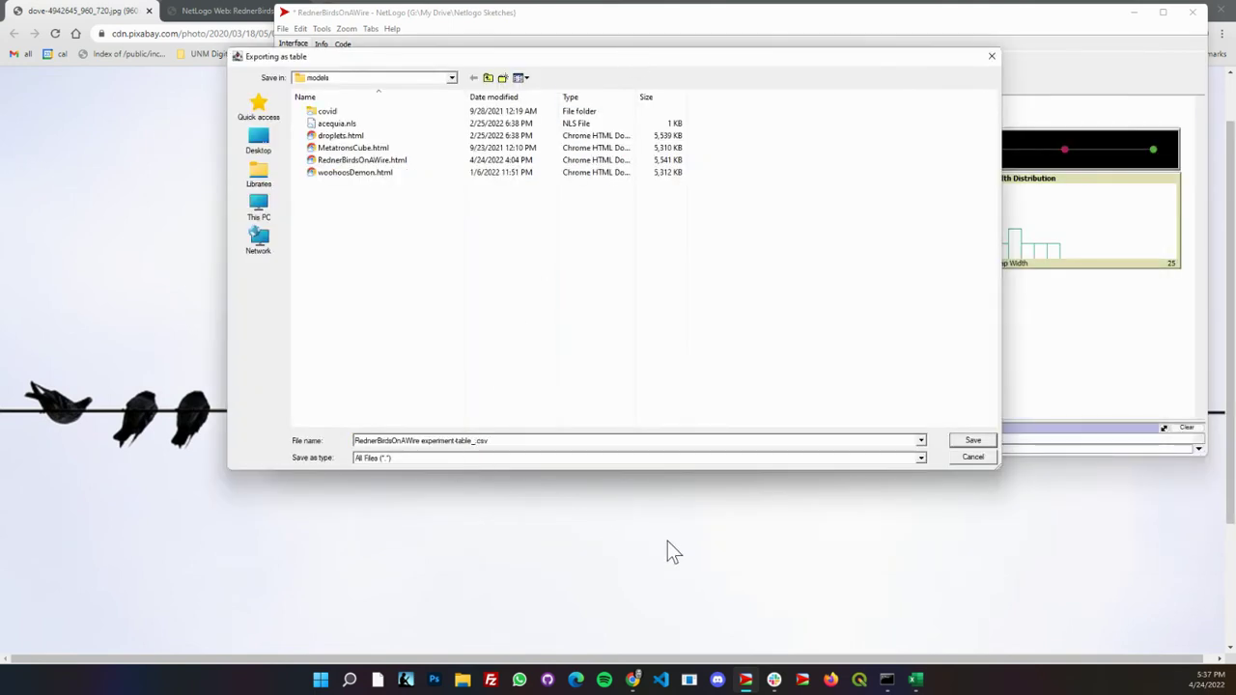
pyautogui.write('_20200424_2')
pyautogui.press('Return')
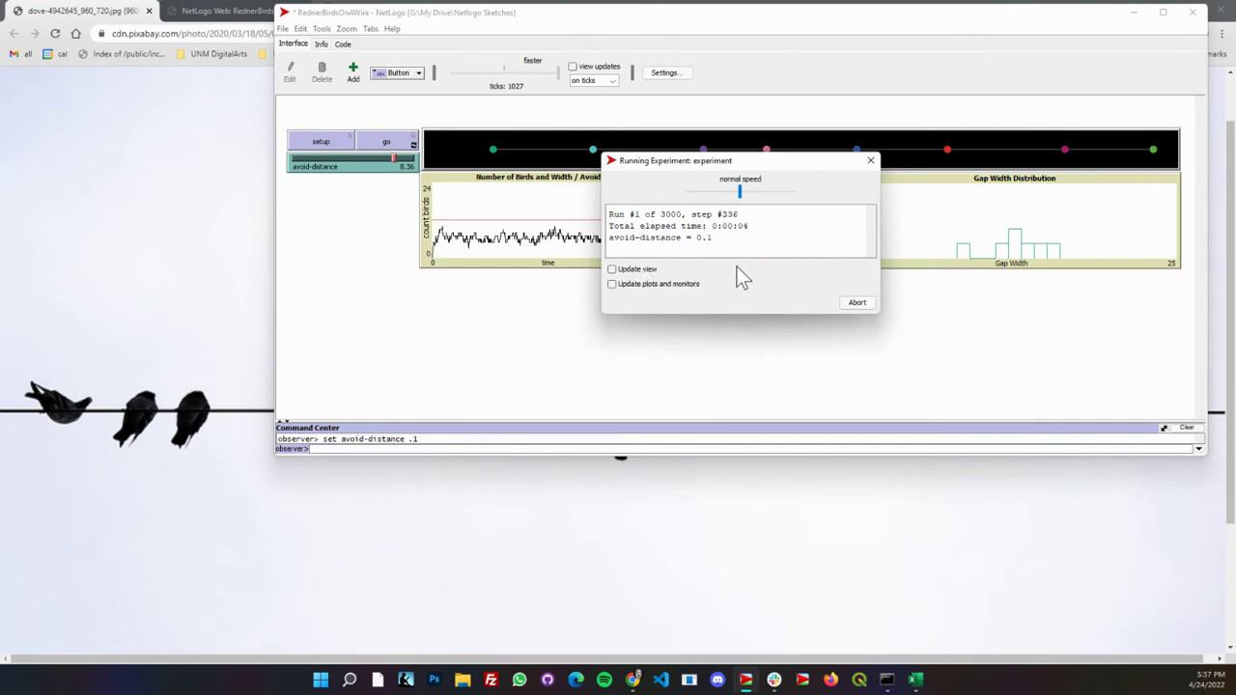
# Toggle Update view on and off, then abort the sweep around run 501 of 3000.
pyautogui.click(642, 272)
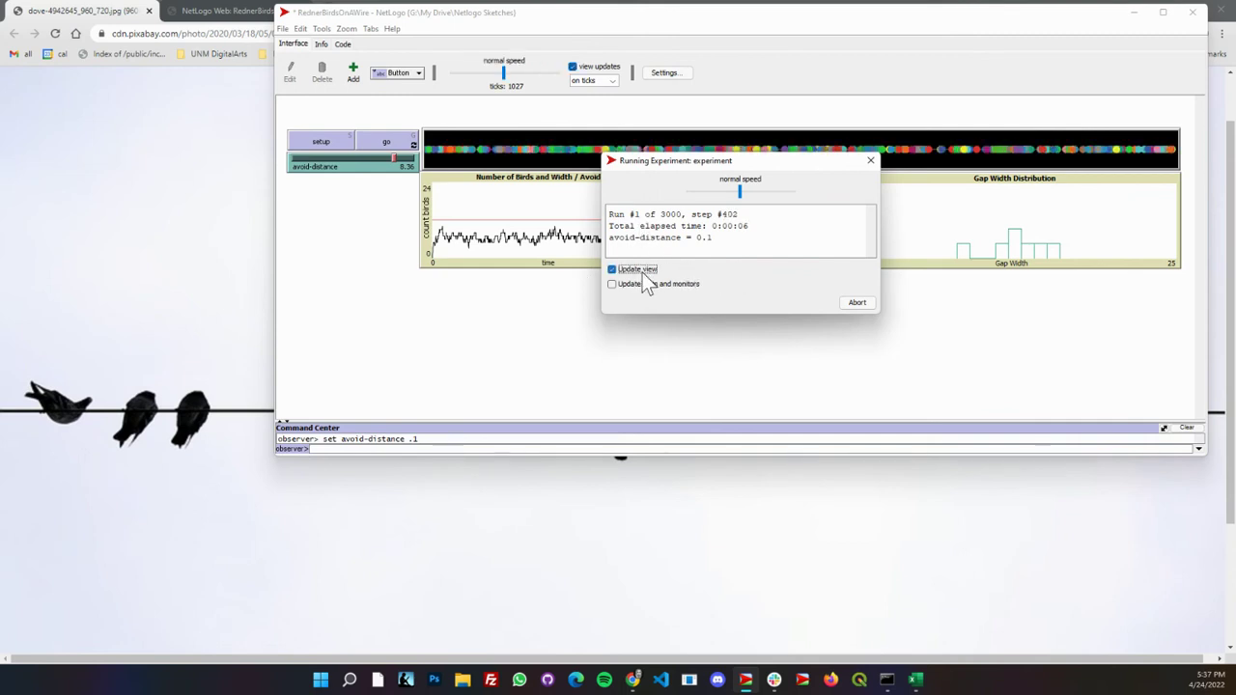
pyautogui.click(643, 273)
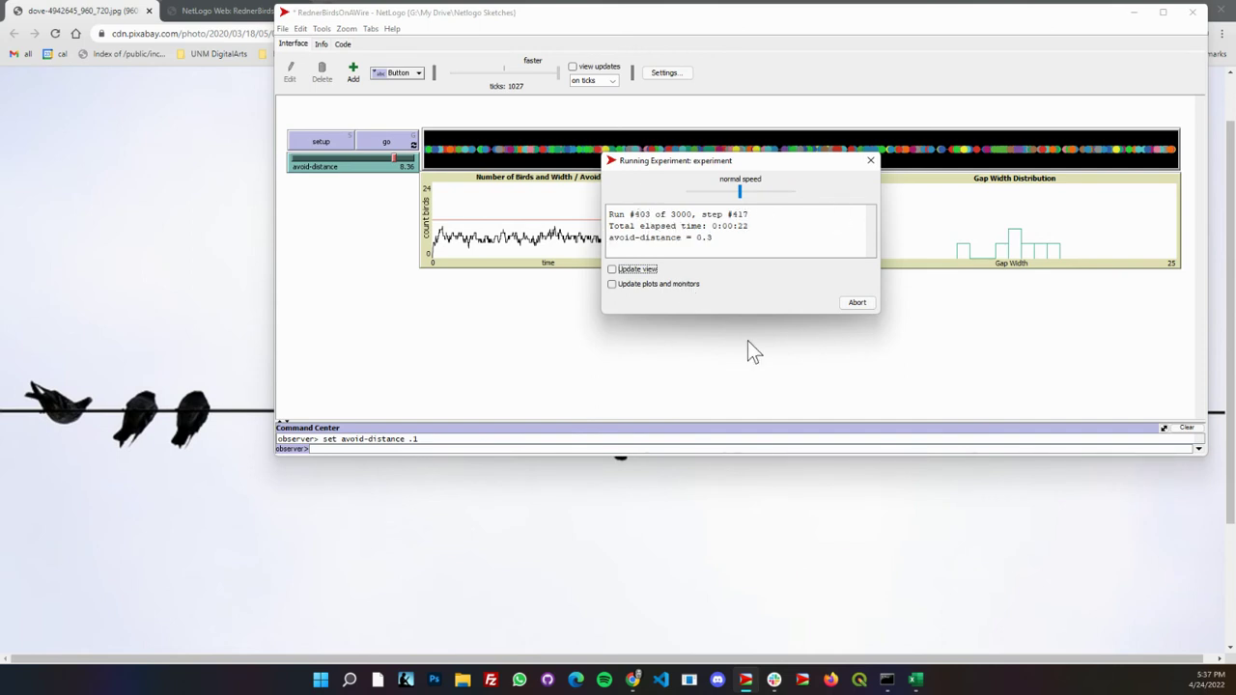
pyautogui.click(856, 300)
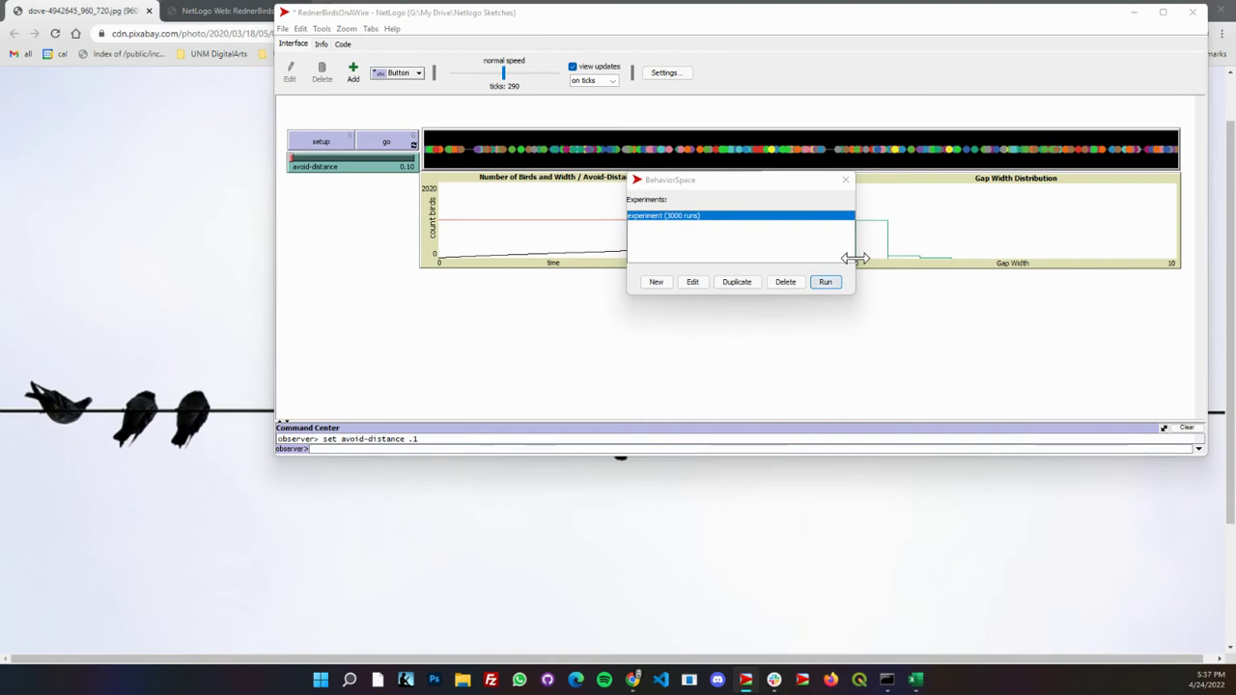
# Open the raw RednerBirdsOnAWire results sheet in Excel and inspect the row 7 headings and first avoid-distance value.
pyautogui.hotkey('alt', 'Tab')
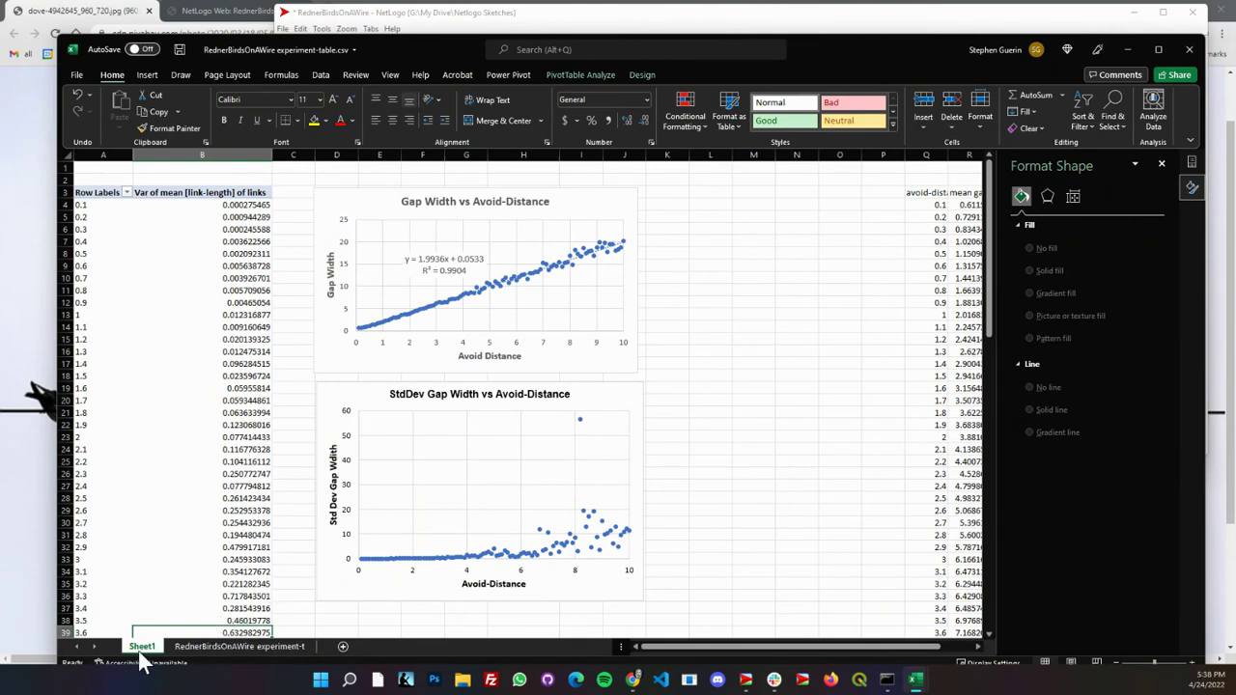
pyautogui.click(220, 648)
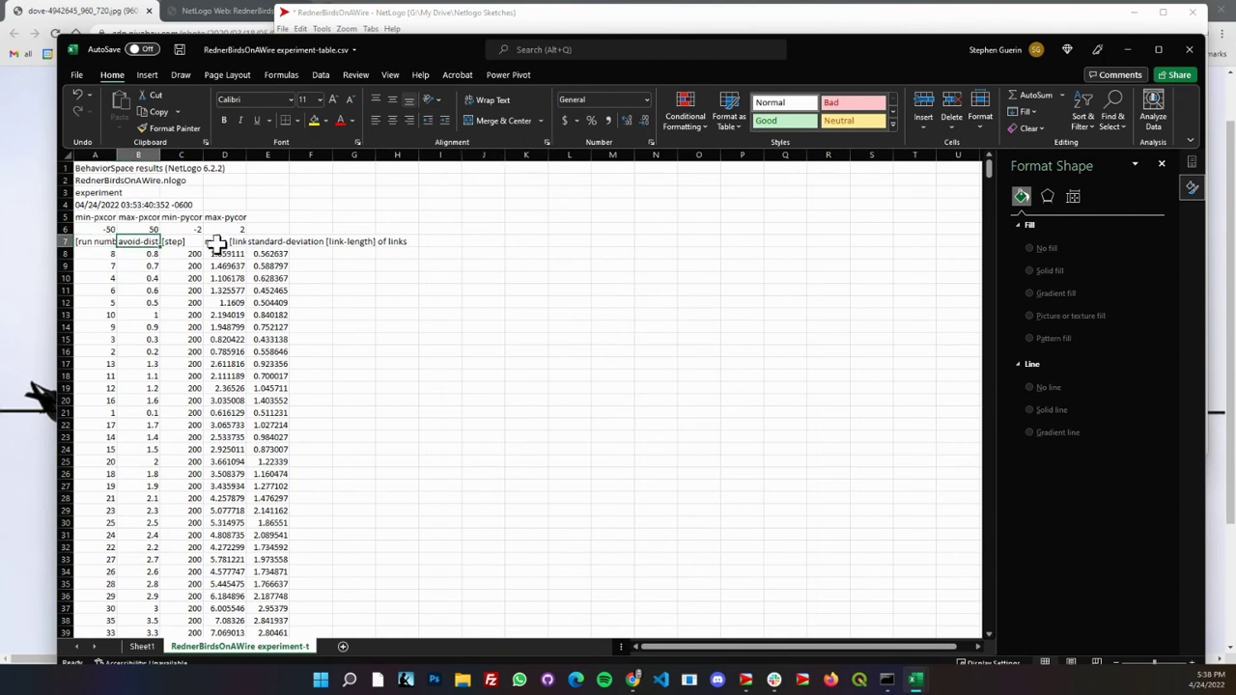
pyautogui.click(179, 245)
pyautogui.press('Right')
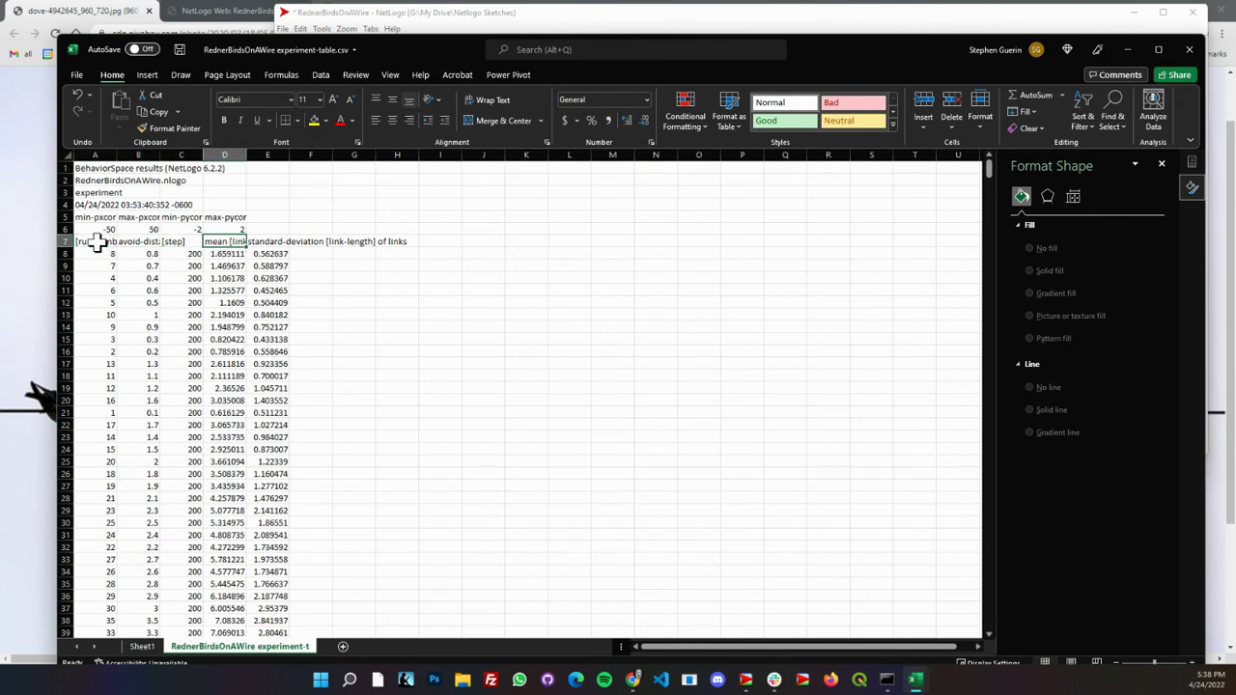
pyautogui.click(101, 244)
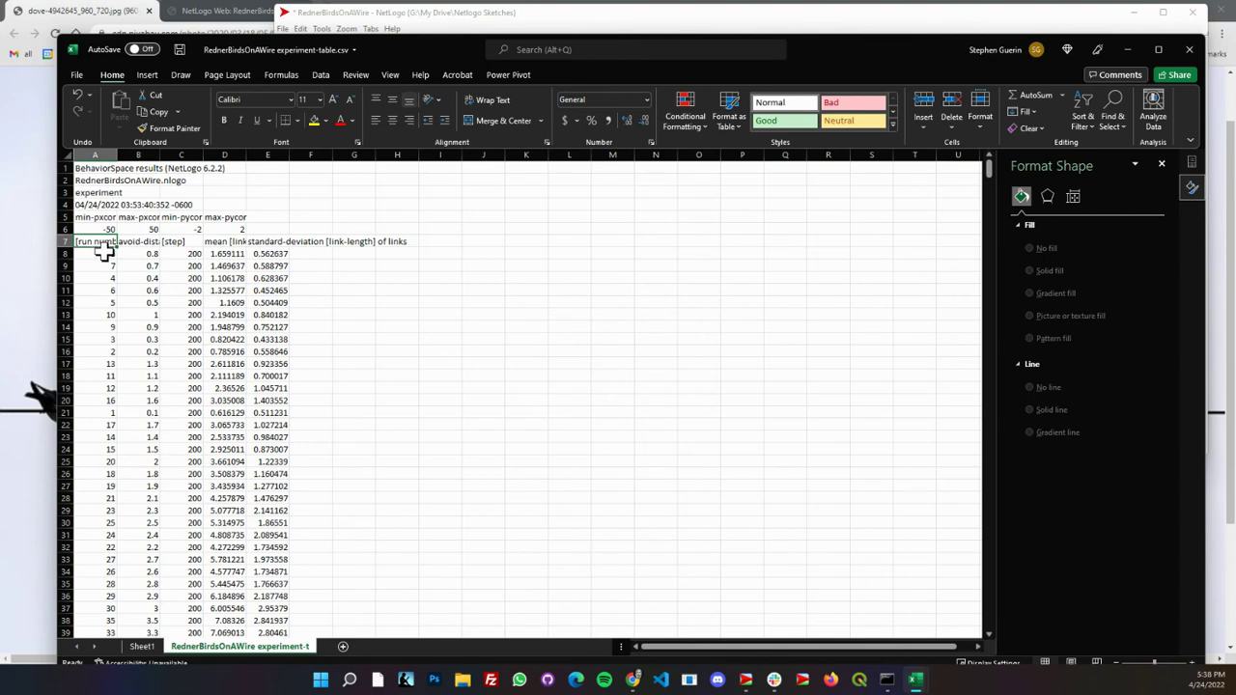
pyautogui.click(152, 254)
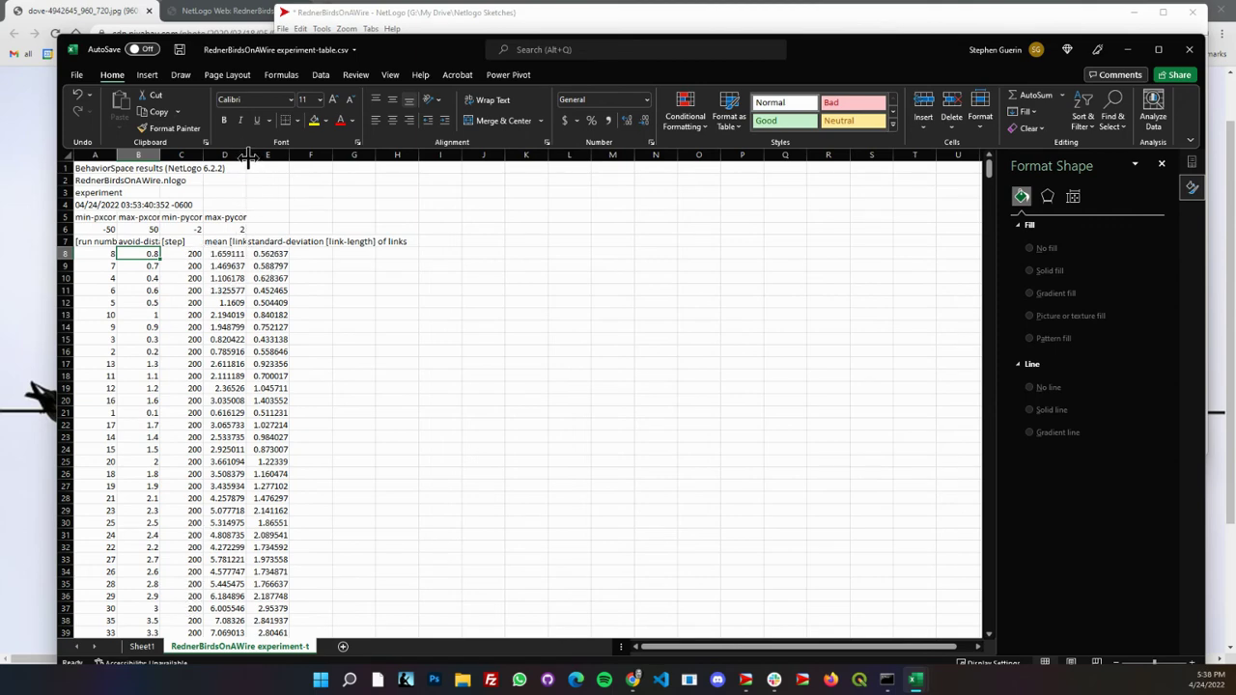
# Widen column D, then show Sheet1 with the variance pivot table and gap-width charts.
pyautogui.moveTo(248, 158); pyautogui.dragTo(330, 156)
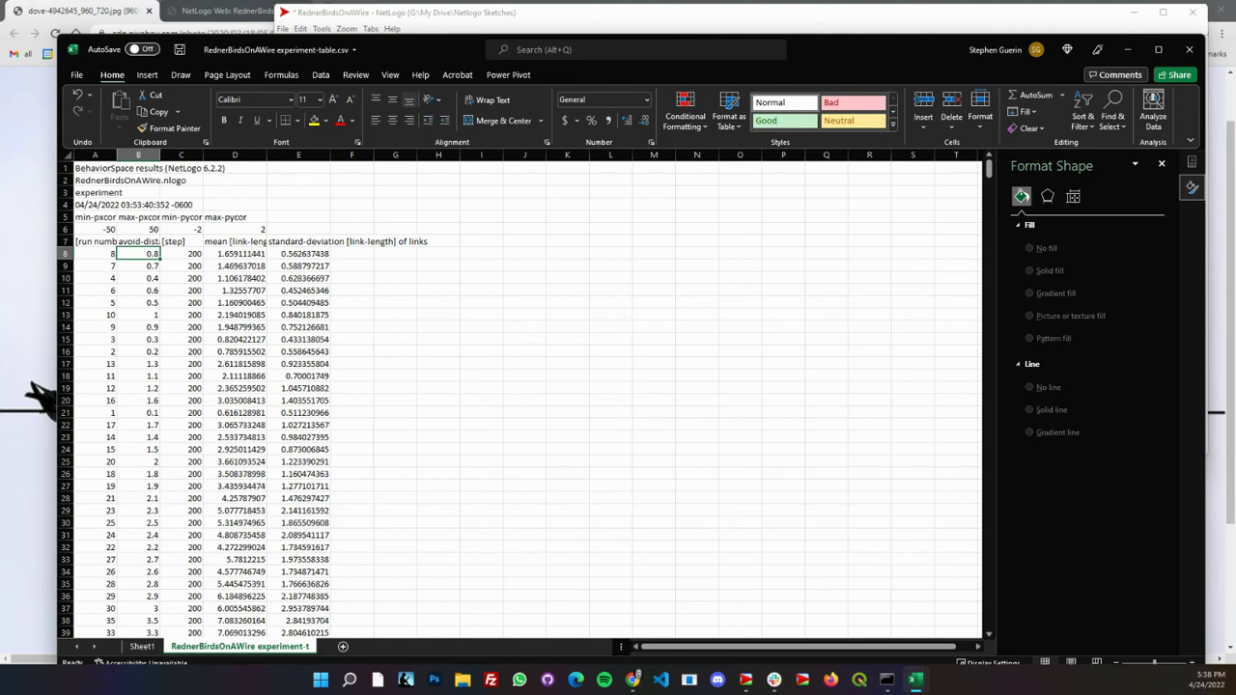
pyautogui.click(142, 646)
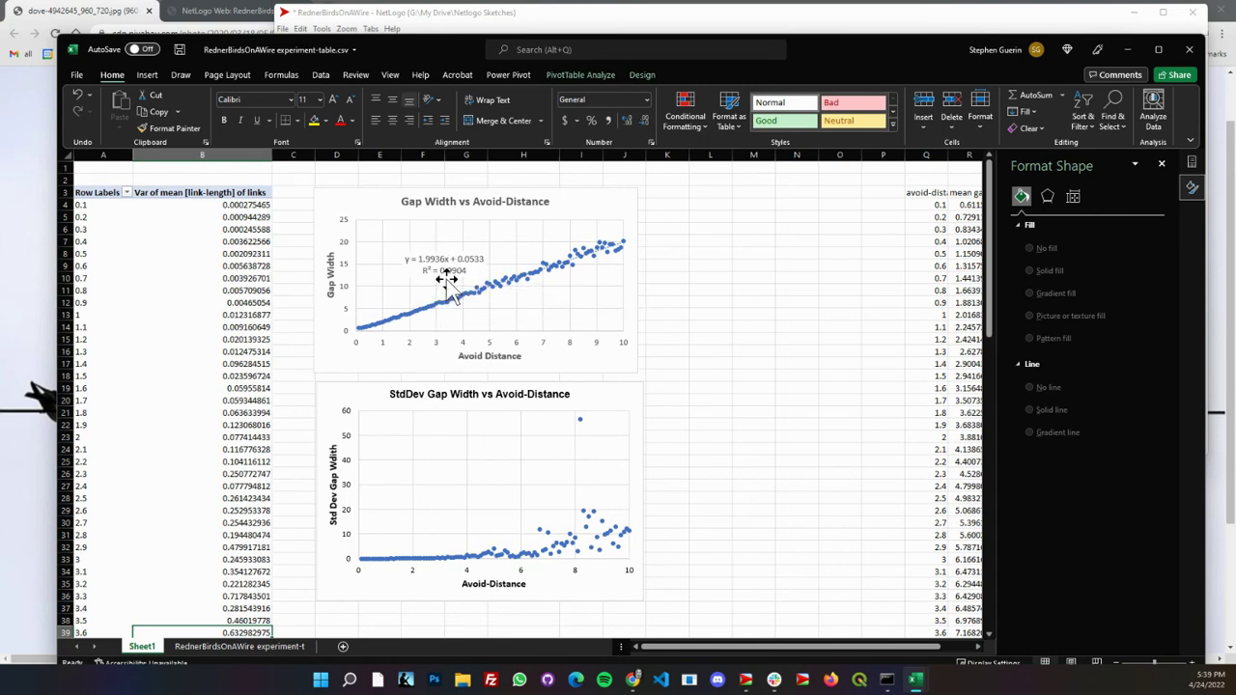
# Bring the RednerBirdsOnAWire experiment-table_20220422.csv workbook and its gap width charts to the front.
pyautogui.scroll(-2, 761, 499)
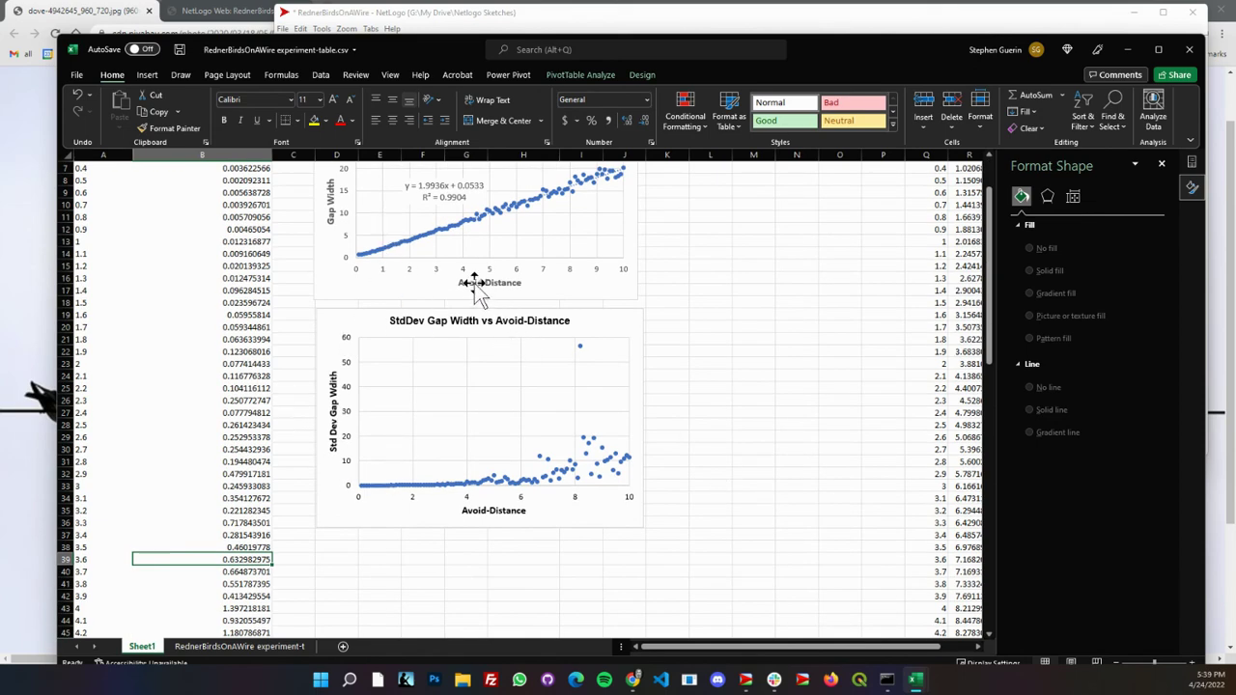
pyautogui.scroll(2, 522, 280)
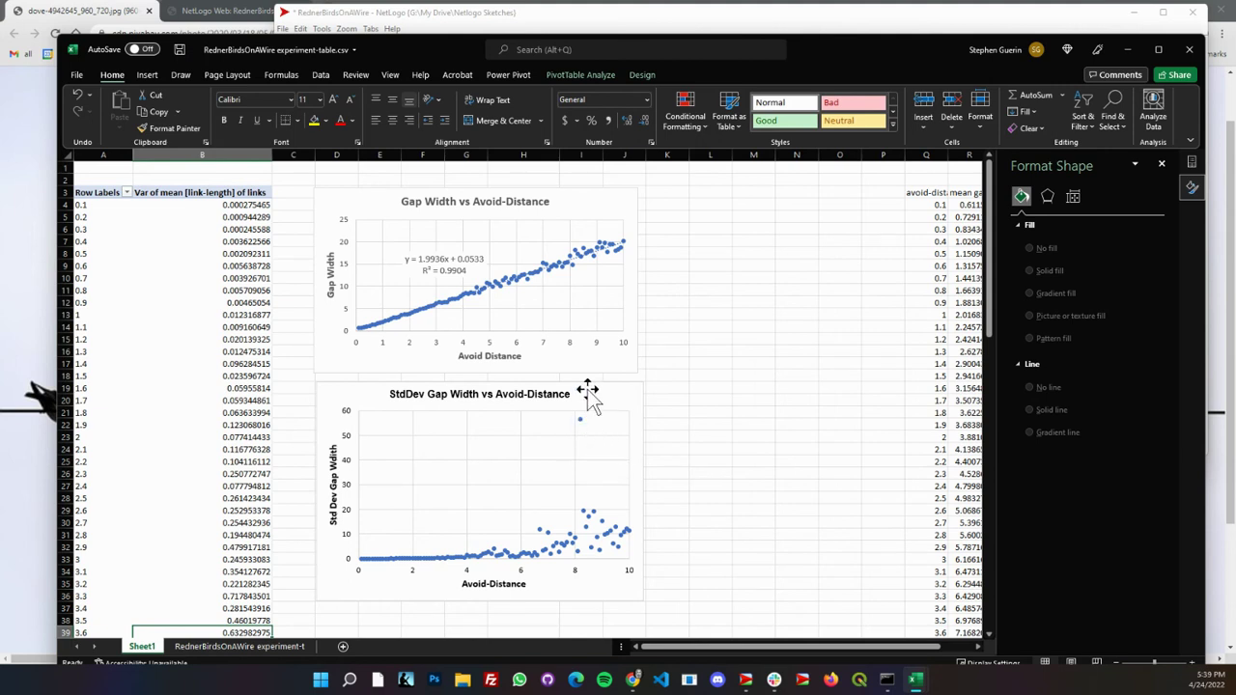
pyautogui.press('alt')
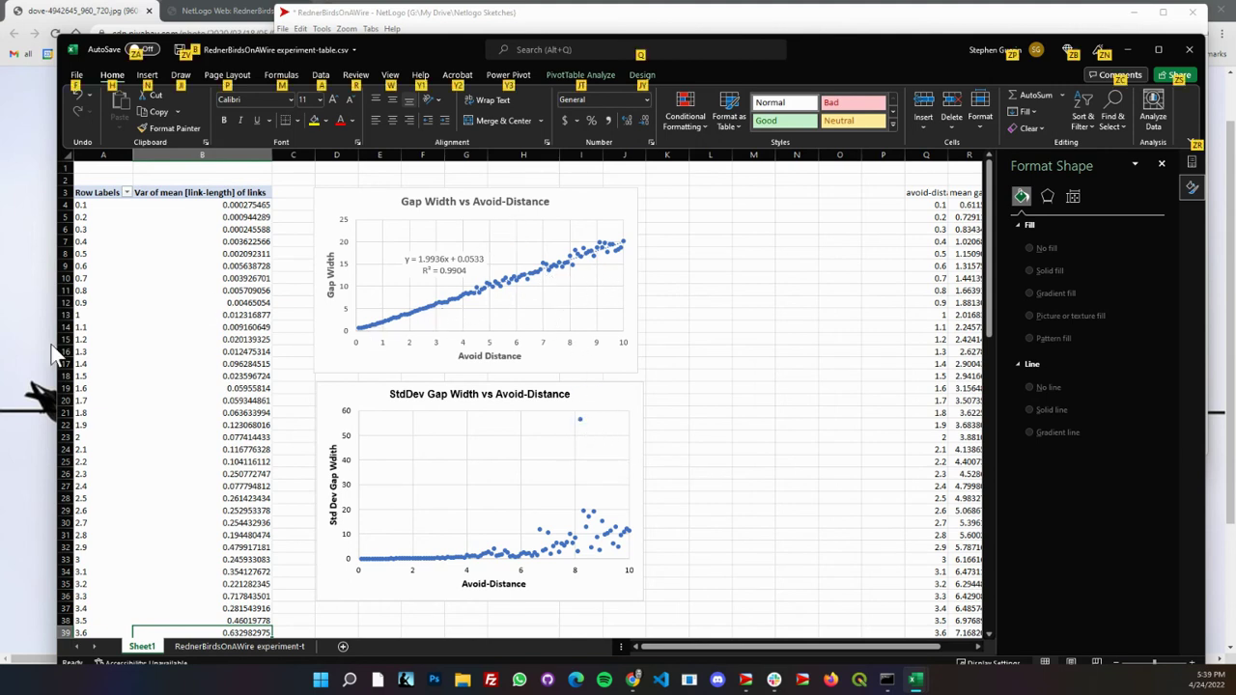
pyautogui.press('alt')
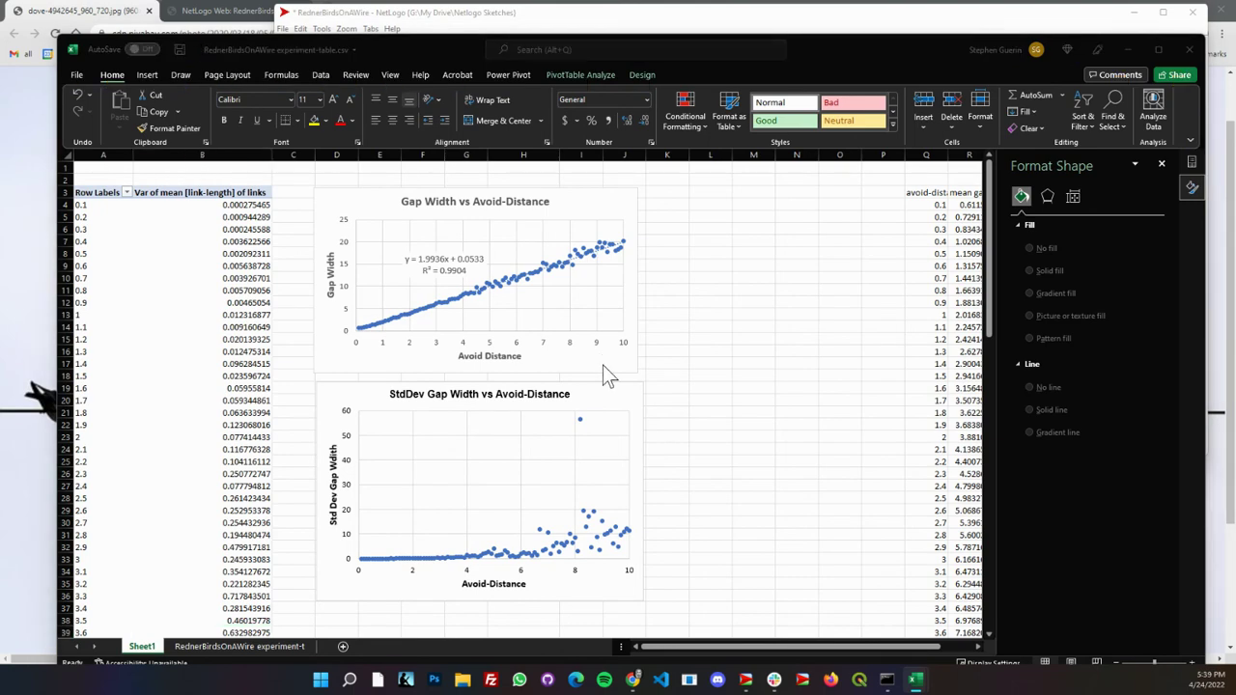
pyautogui.hotkey('alt', 'Tab')
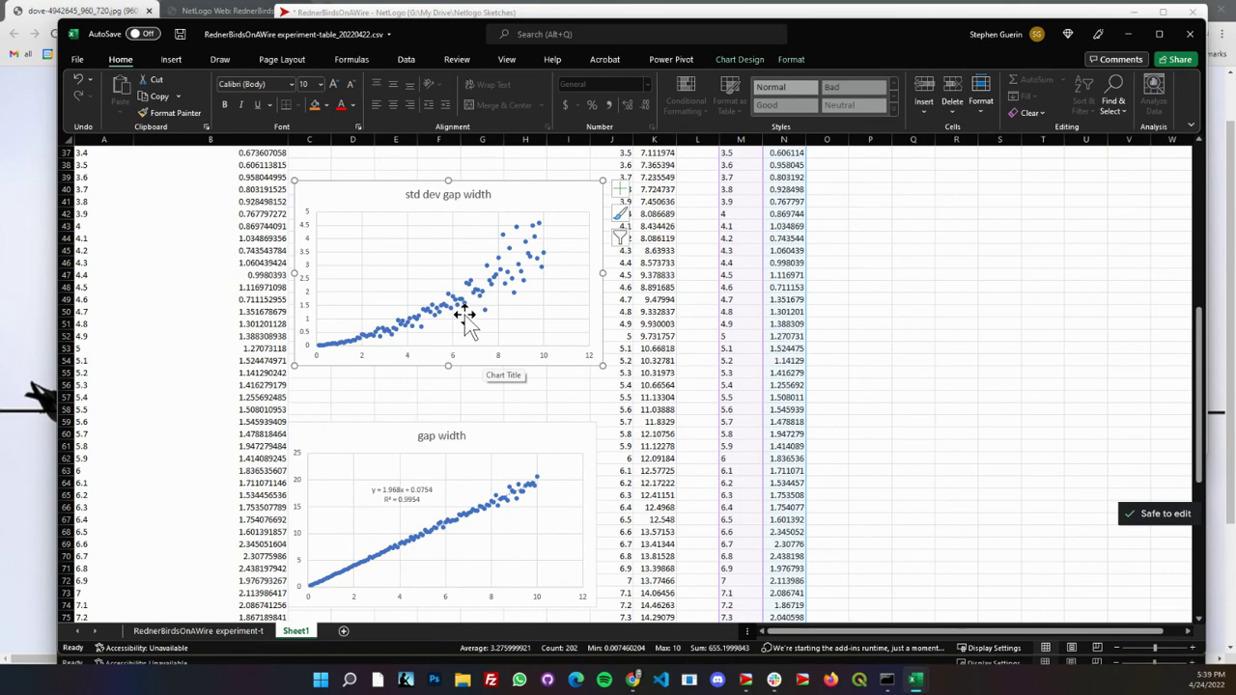
pyautogui.scroll(-3, 459, 502)
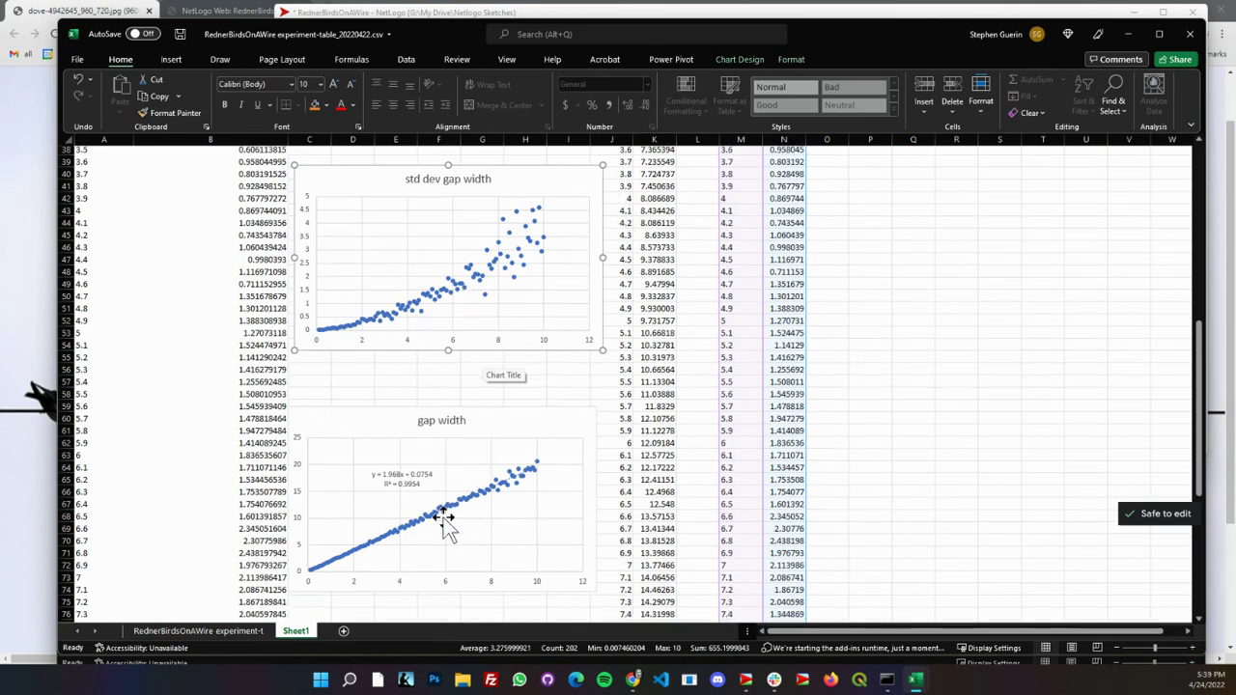
pyautogui.scroll(2, 441, 516)
pyautogui.scroll(1, 419, 302)
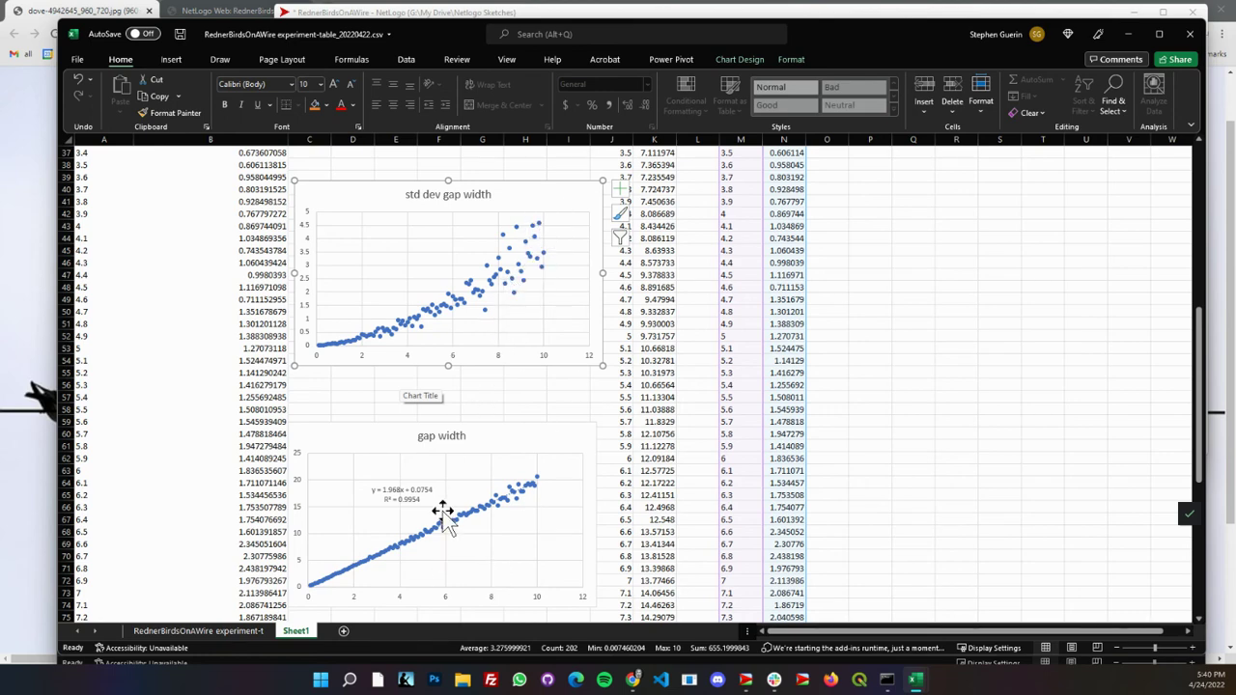
pyautogui.scroll(-4, 518, 504)
pyautogui.scroll(3, 519, 504)
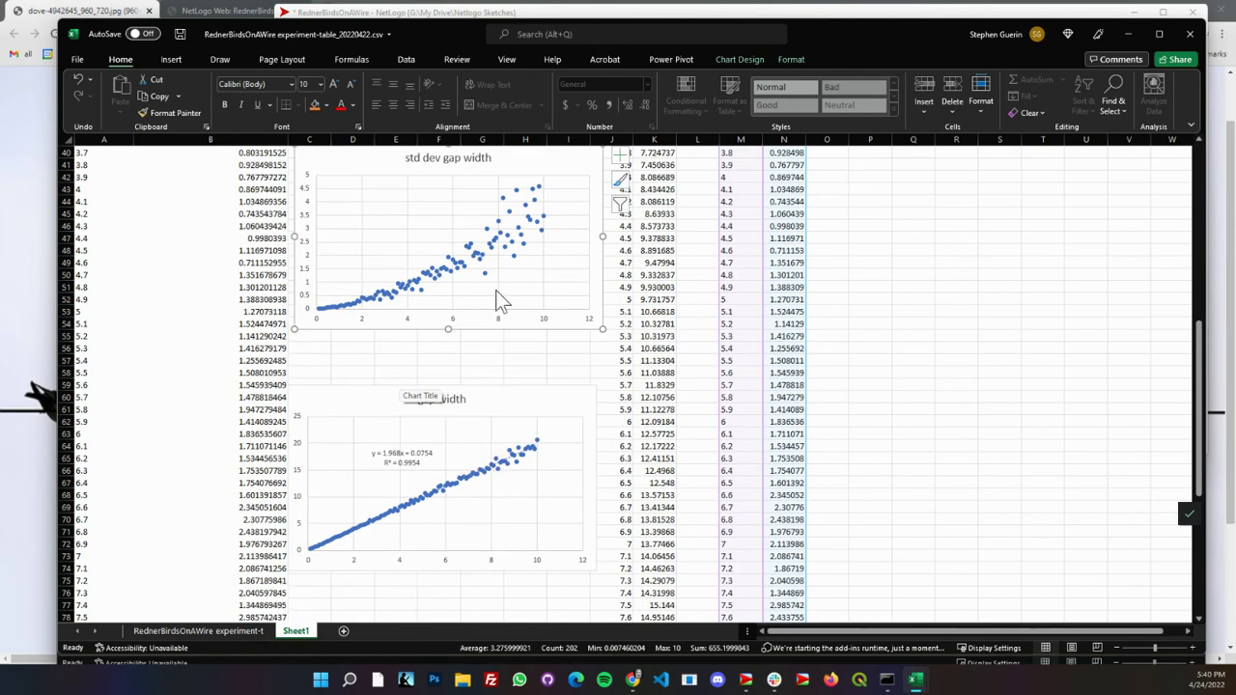
# Close the BehaviorSpace experiments dialog and select all widgets on the model interface.
pyautogui.click(372, 10)
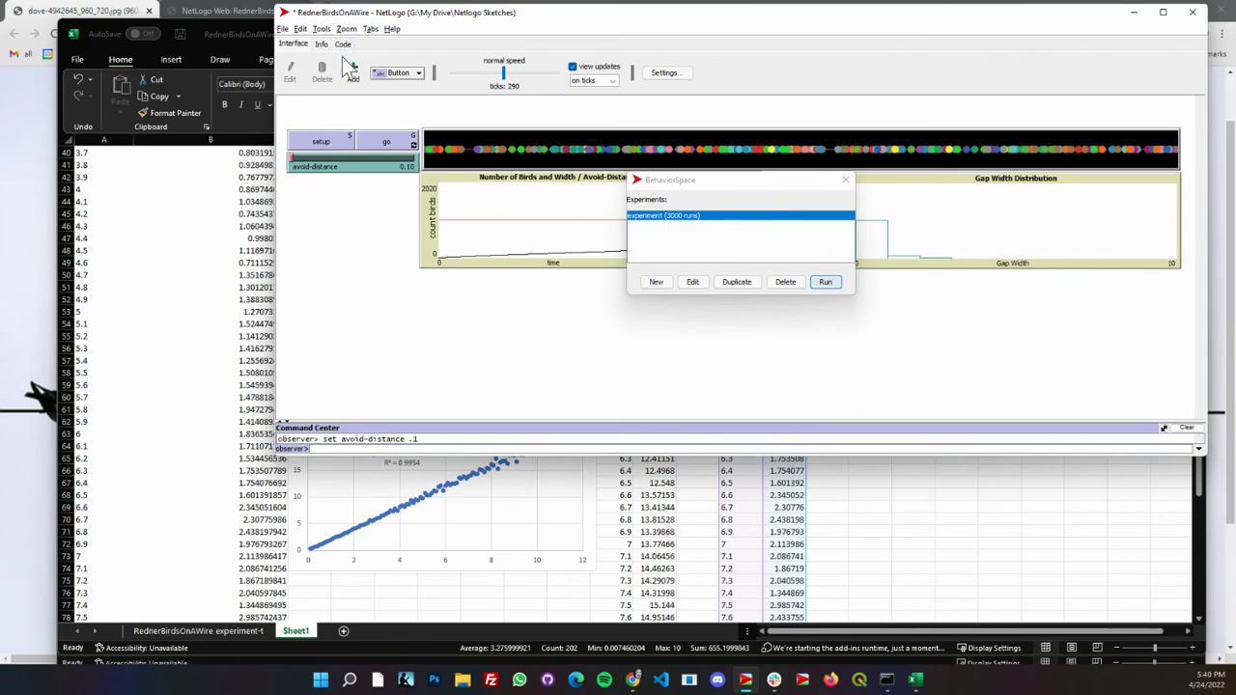
pyautogui.click(845, 180)
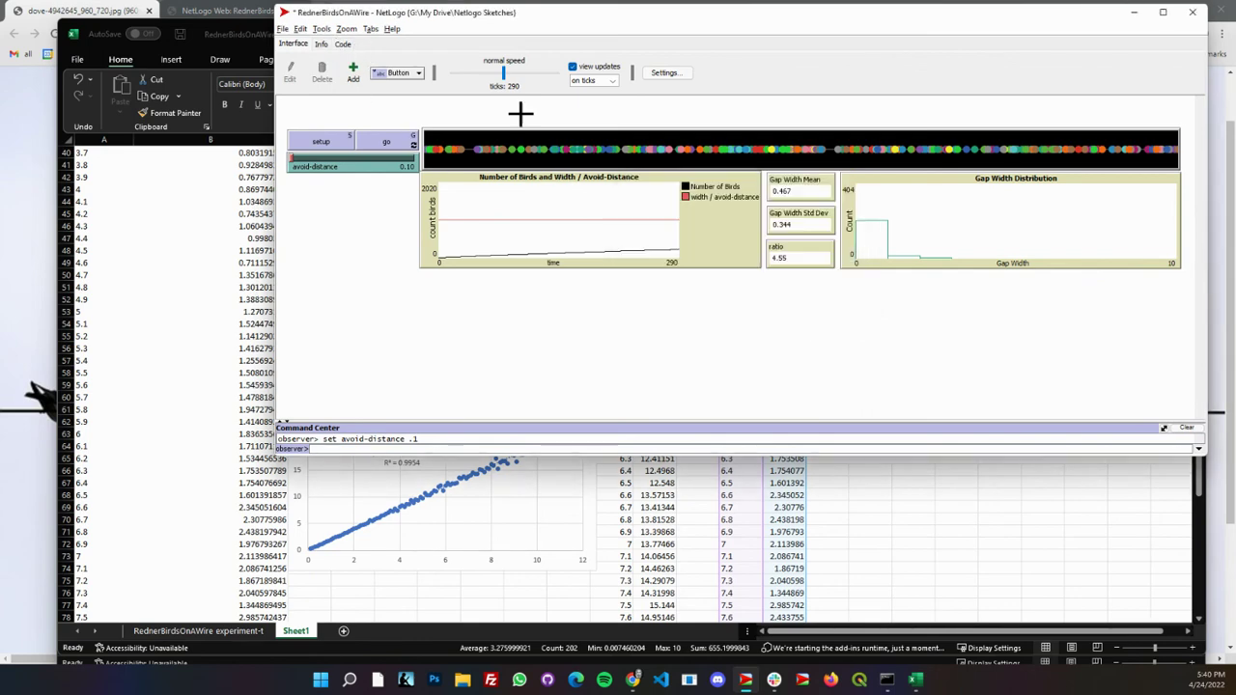
pyautogui.click(285, 30)
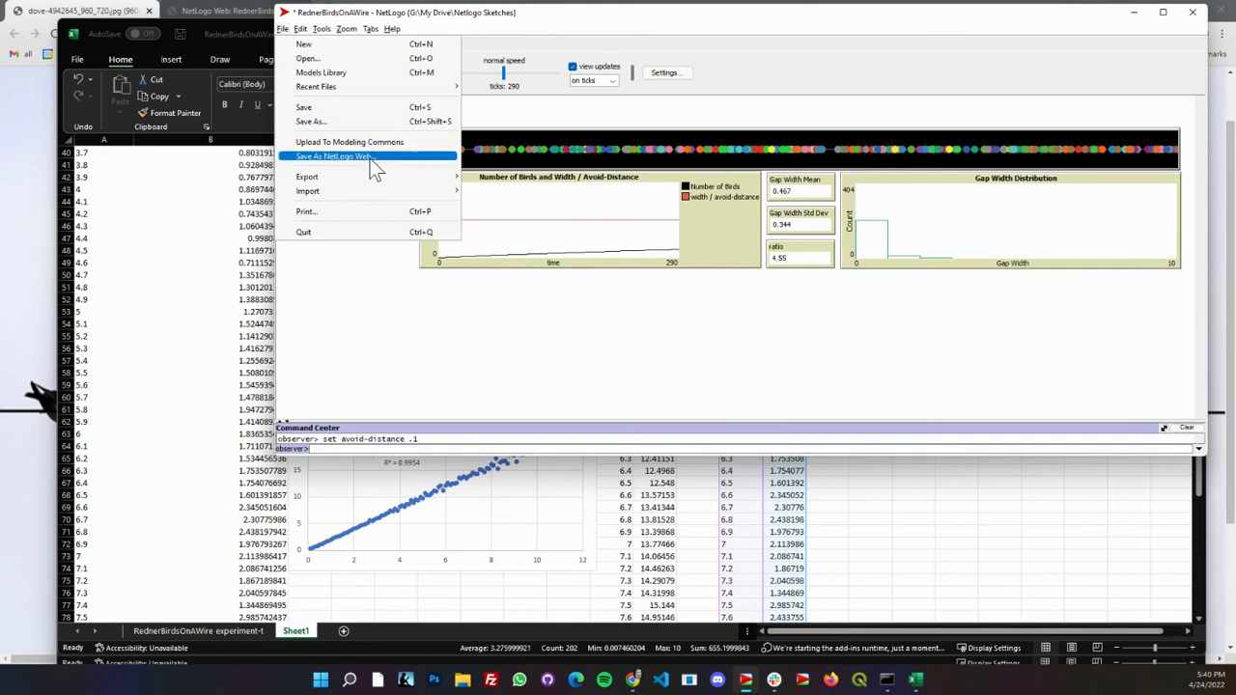
pyautogui.click(563, 388)
pyautogui.hotkey('ctrl', 'a')
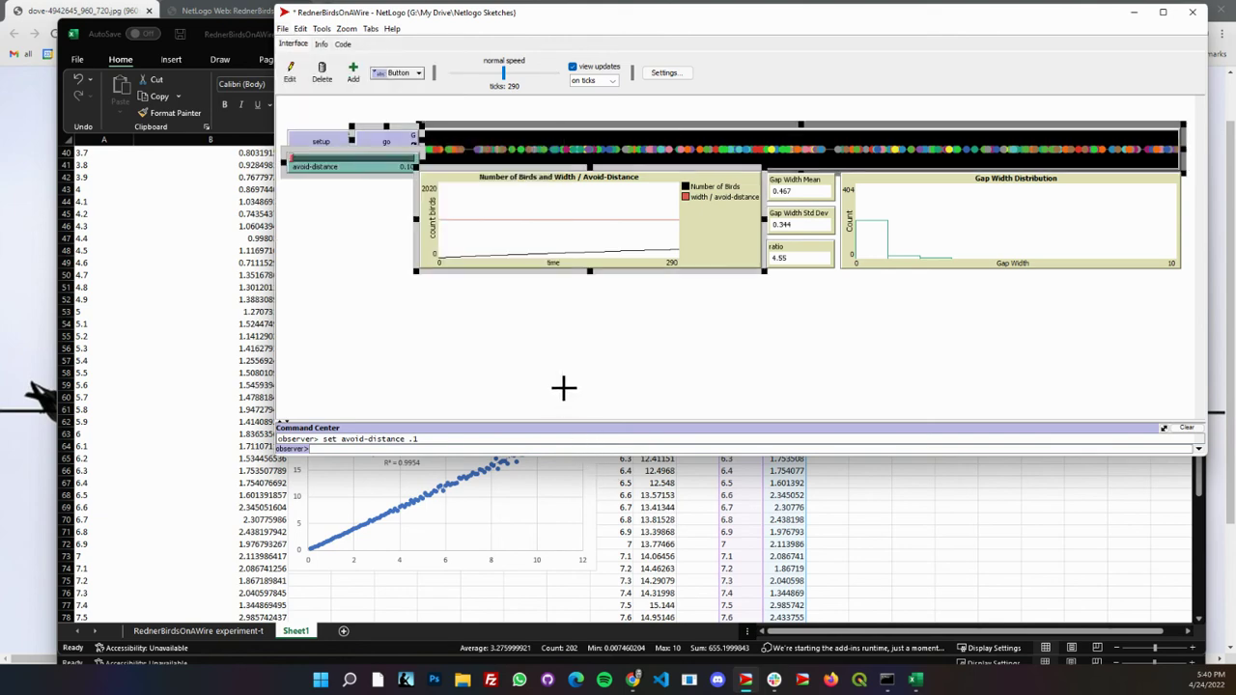
# Expand the NetLogo Code section of the web model, then run it with setup and go.
pyautogui.click(198, 11)
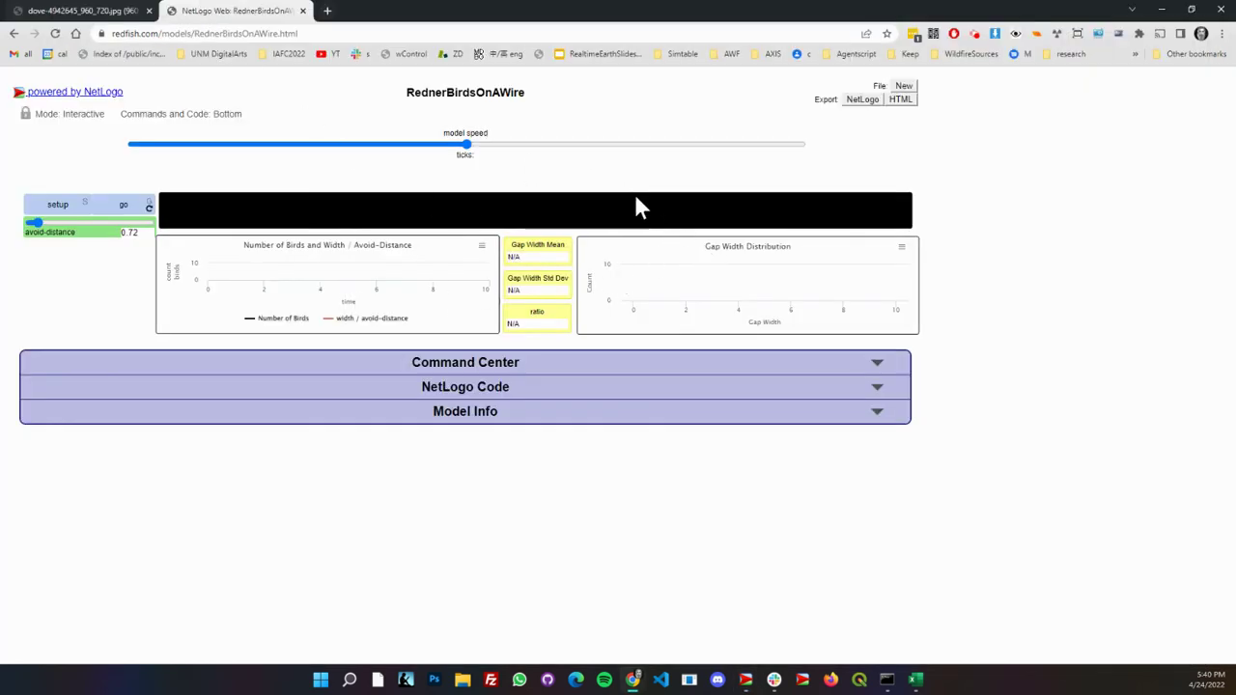
pyautogui.click(349, 389)
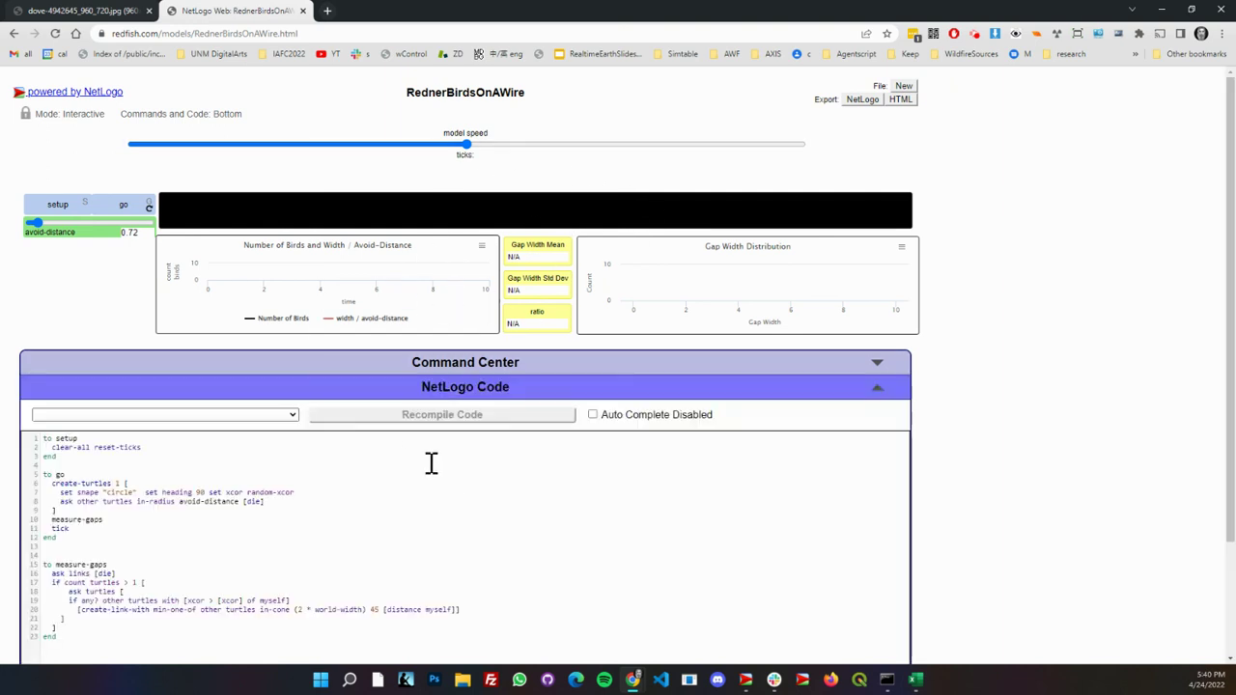
pyautogui.click(85, 119)
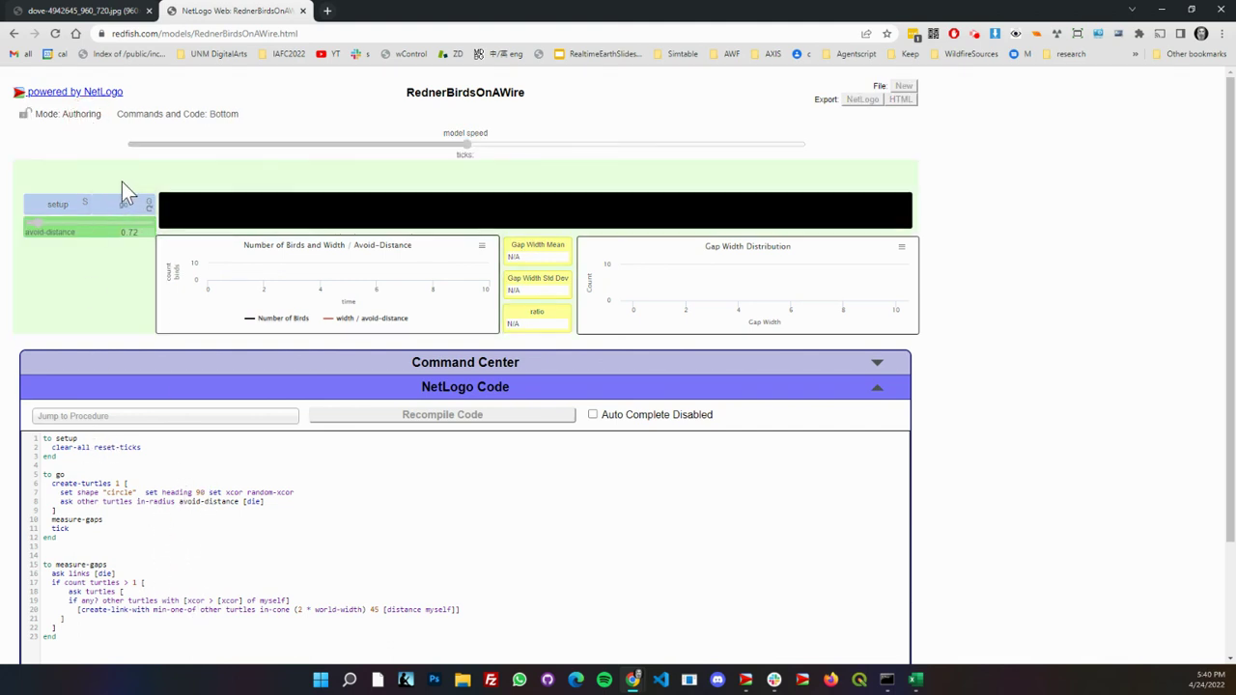
pyautogui.click(87, 114)
pyautogui.click(58, 207)
pyautogui.click(123, 207)
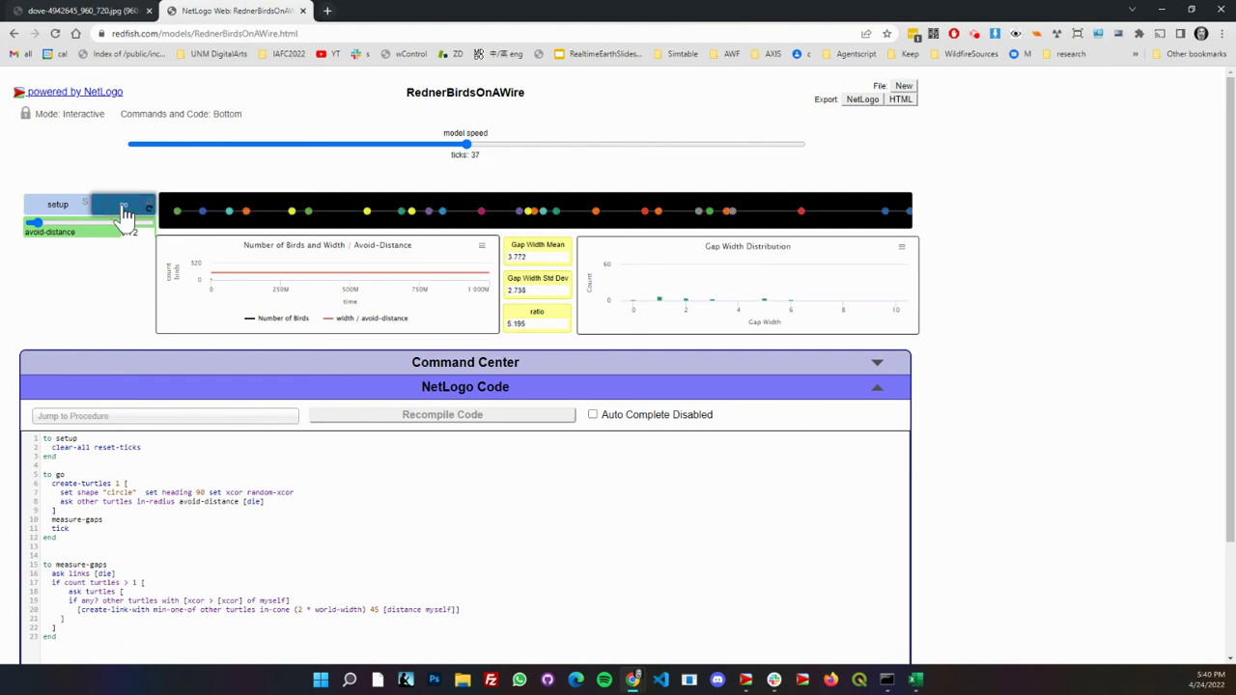
# Display and then close a QR code for the NetLogo Web page's address.
pyautogui.click(275, 37)
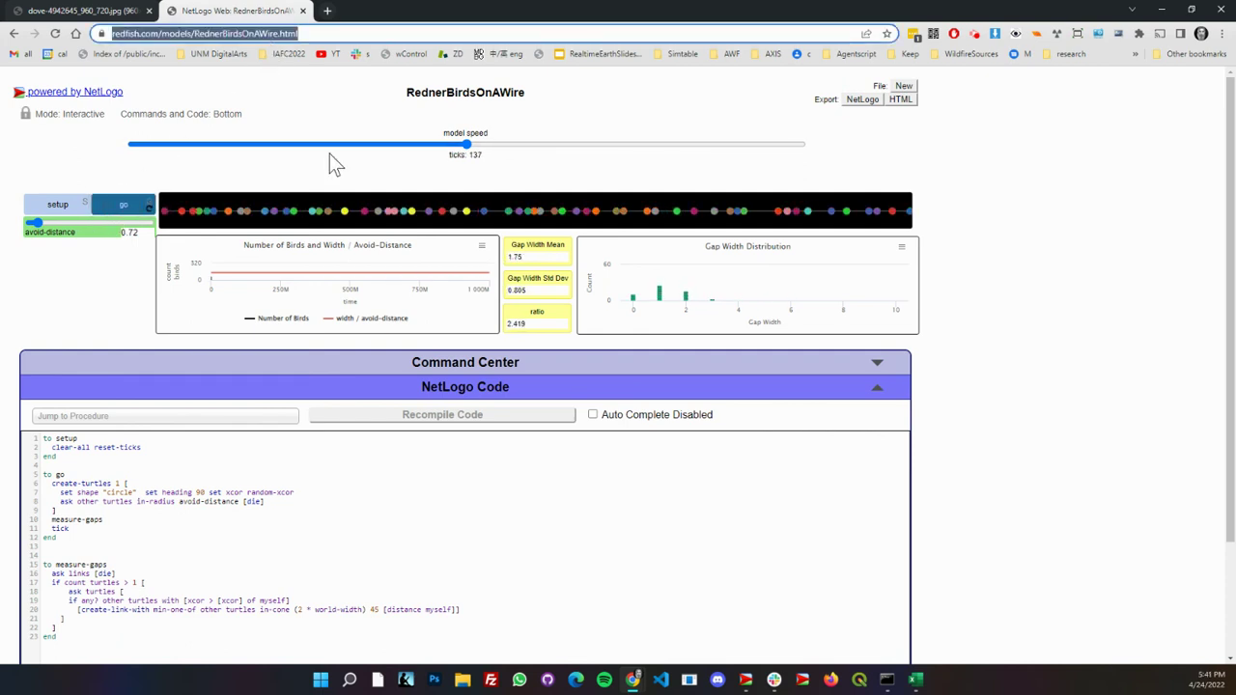
pyautogui.click(933, 34)
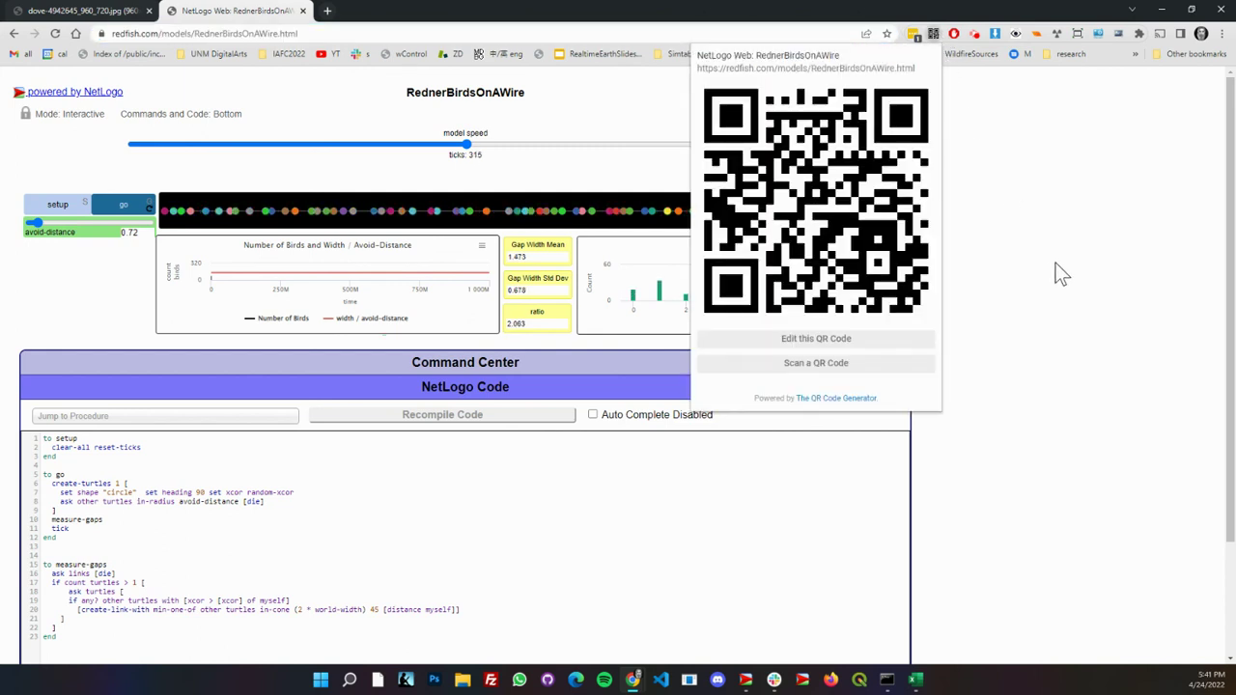
pyautogui.click(933, 37)
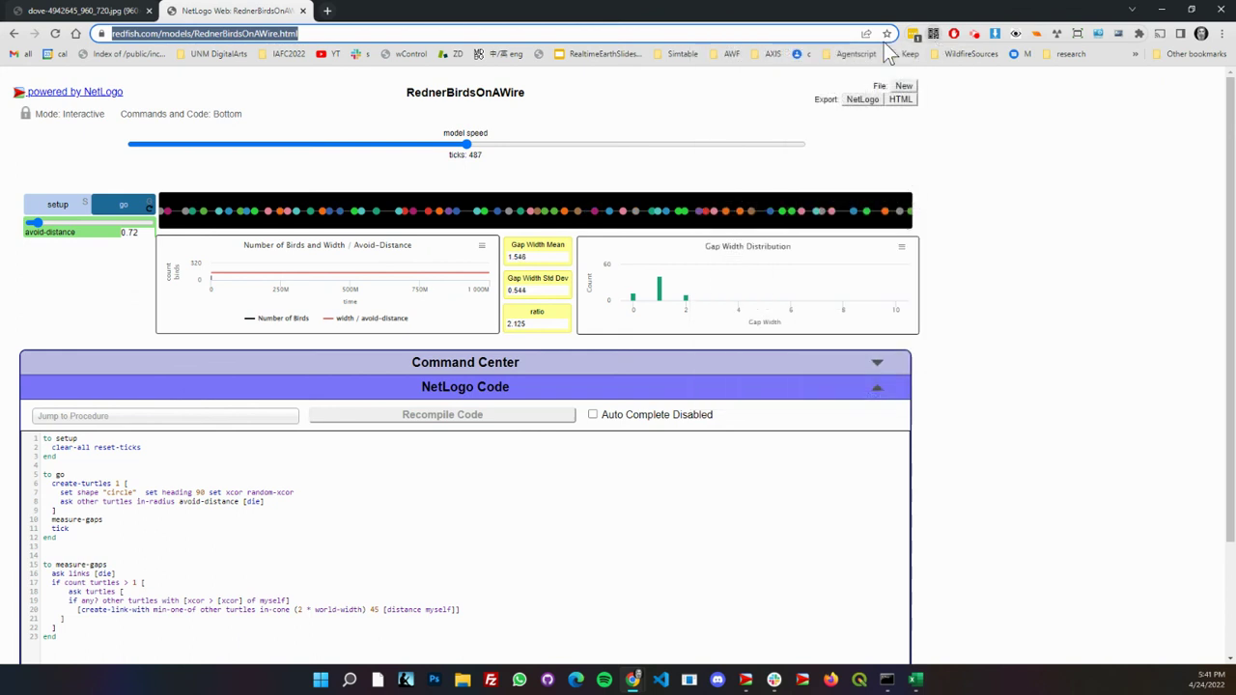
pyautogui.click(147, 42)
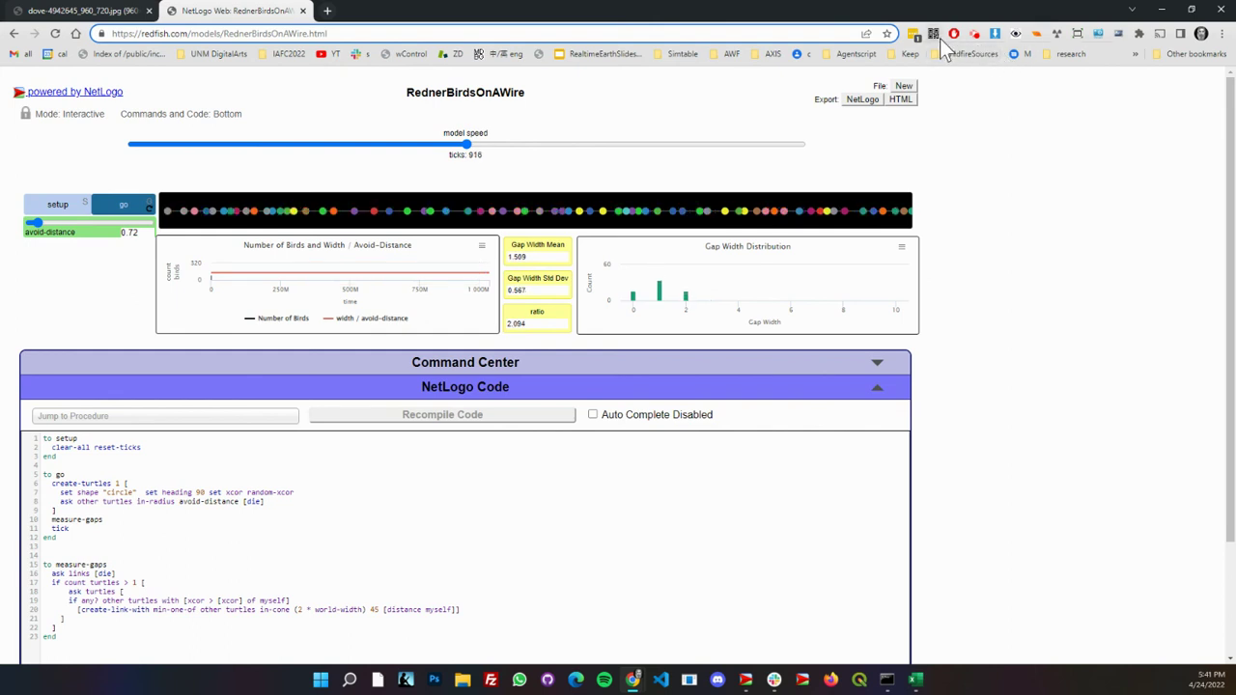
# Rerun the desktop model from setup and raise avoid-distance from 0.10 to about 1.45 while running.
pyautogui.hotkey('alt', 'Tab')
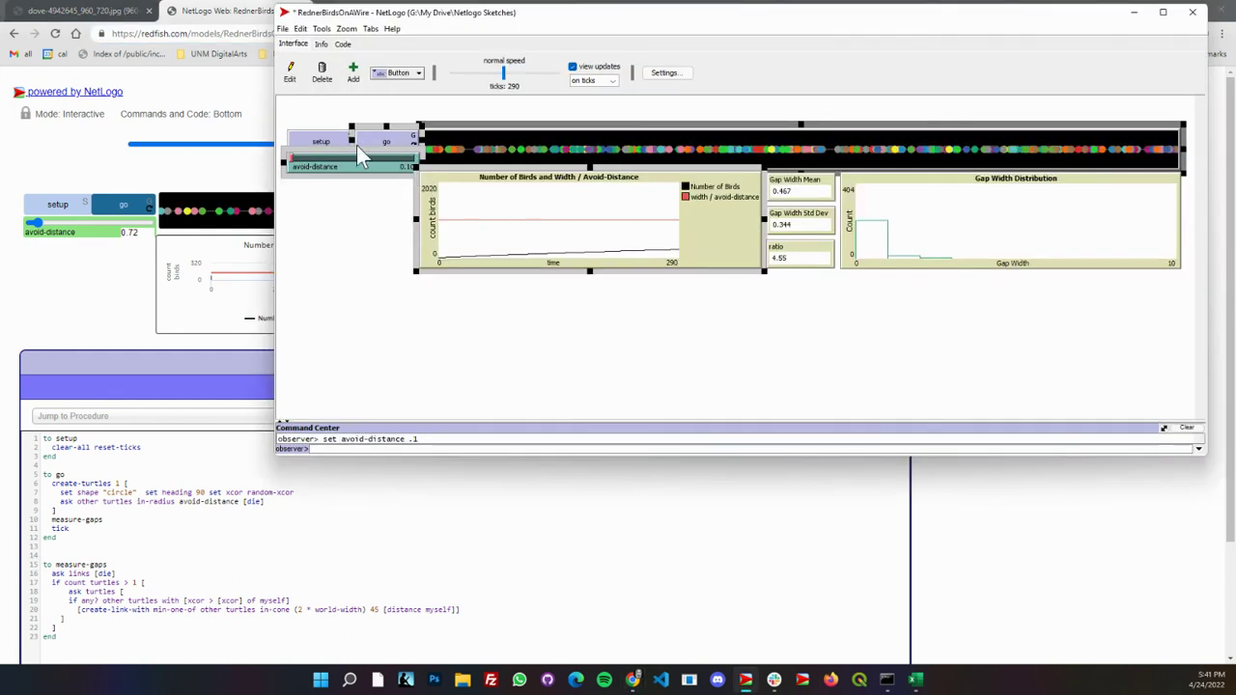
pyautogui.click(328, 108)
pyautogui.click(338, 147)
pyautogui.click(392, 141)
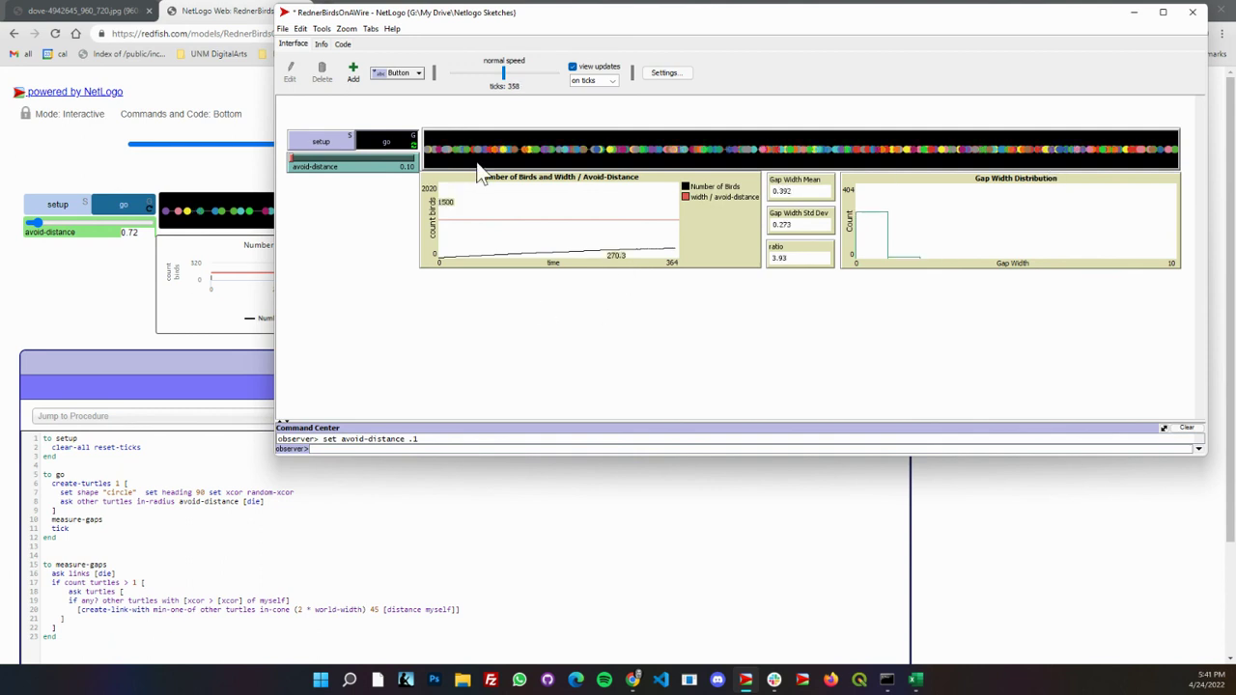
pyautogui.moveTo(291, 161); pyautogui.dragTo(306, 166)
# Set avoid-distance to 1.23 and restart the run with setup.
pyautogui.click(318, 147)
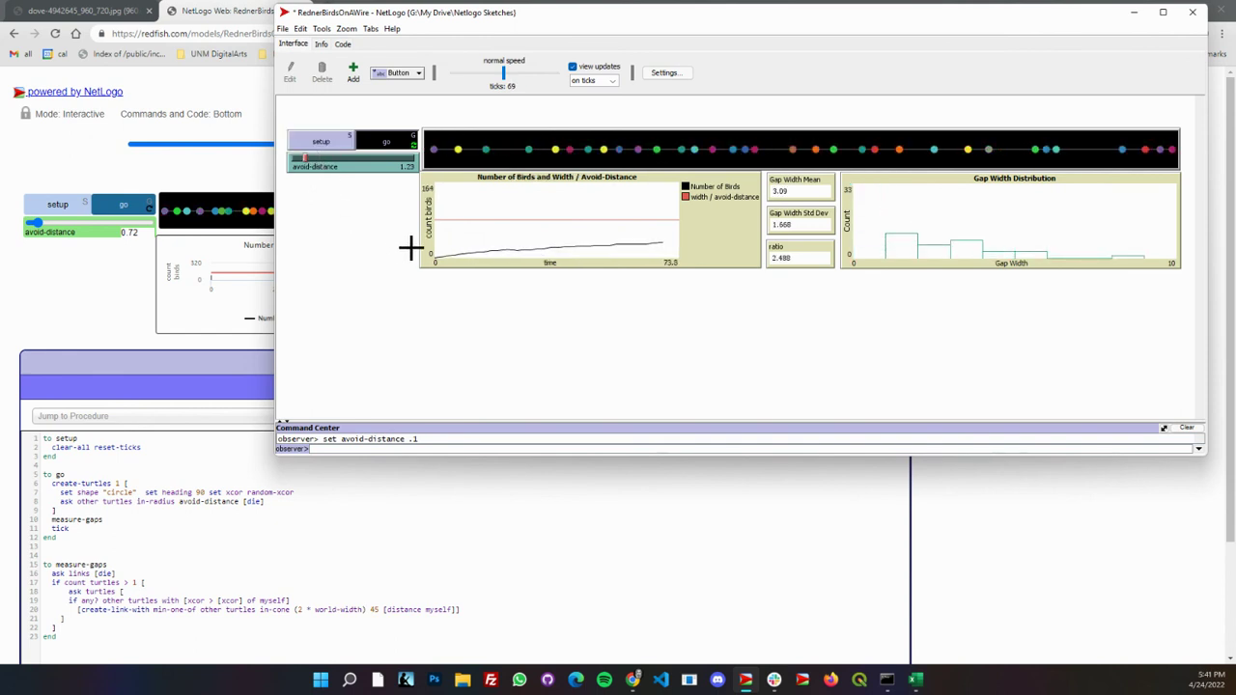